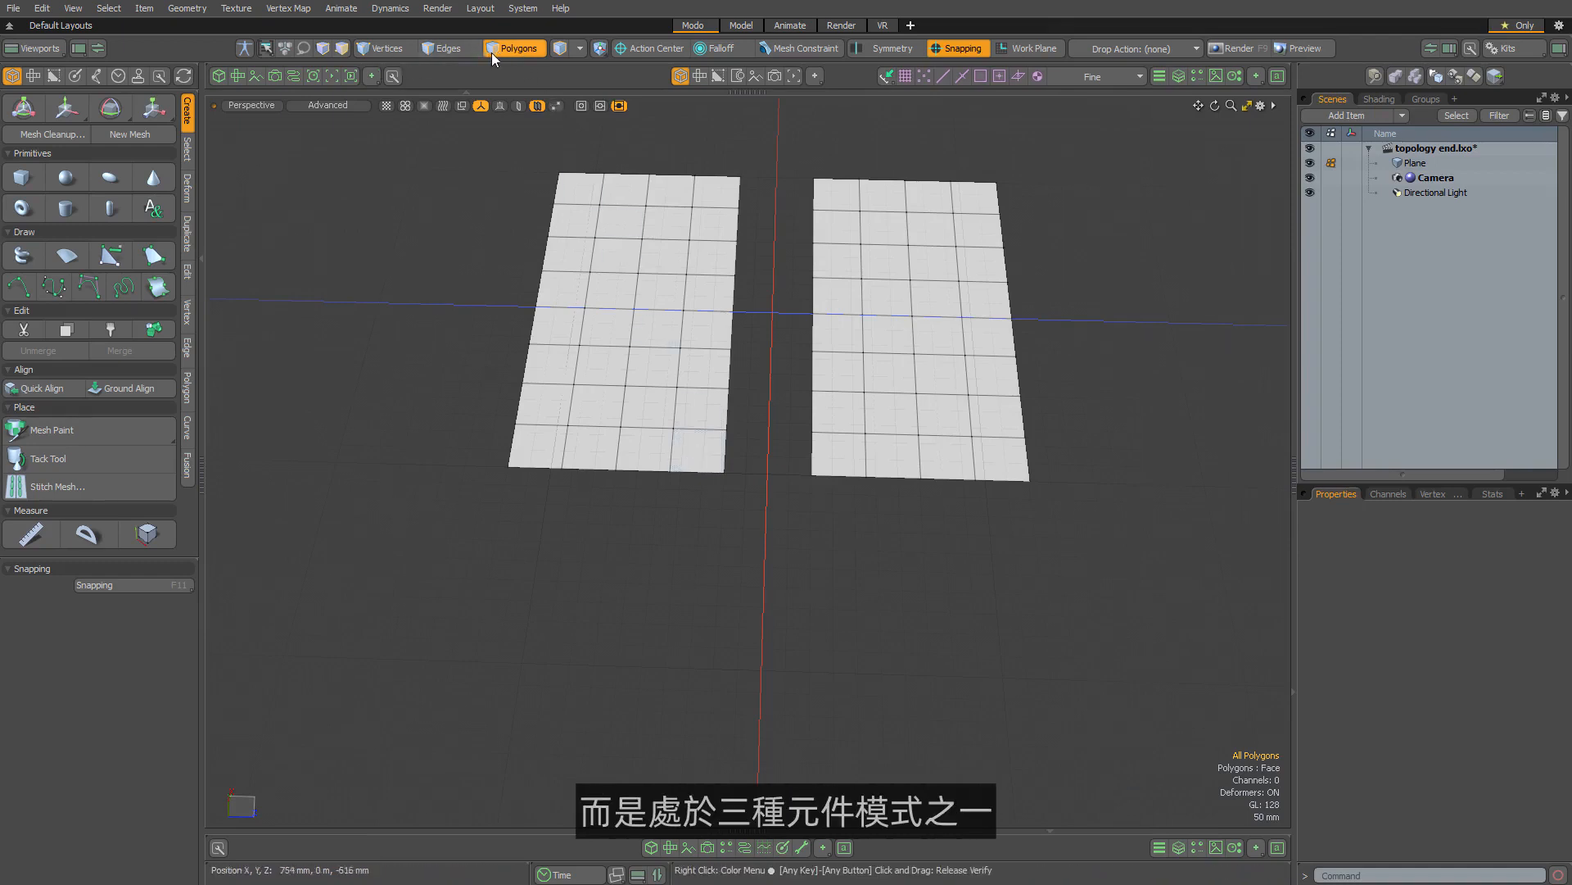
# Step: With the Topology Pen, extend the left mesh's front edge by four quads about 124 mm deep, pulling the outer corners forward about 126 mm
pyautogui.click(113, 257)
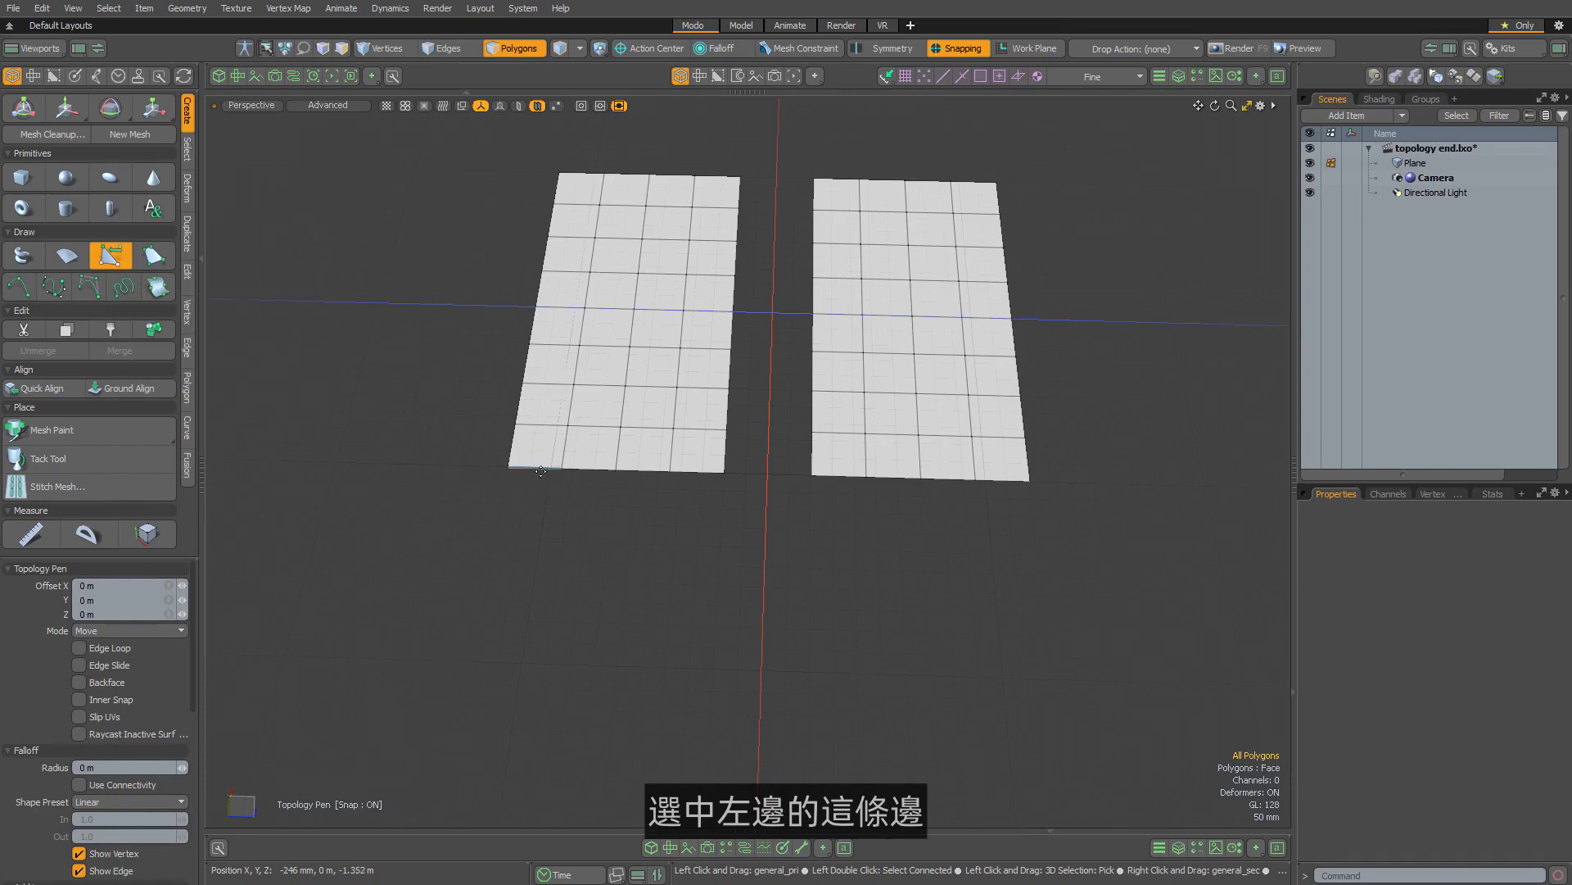
pyautogui.press('shift')
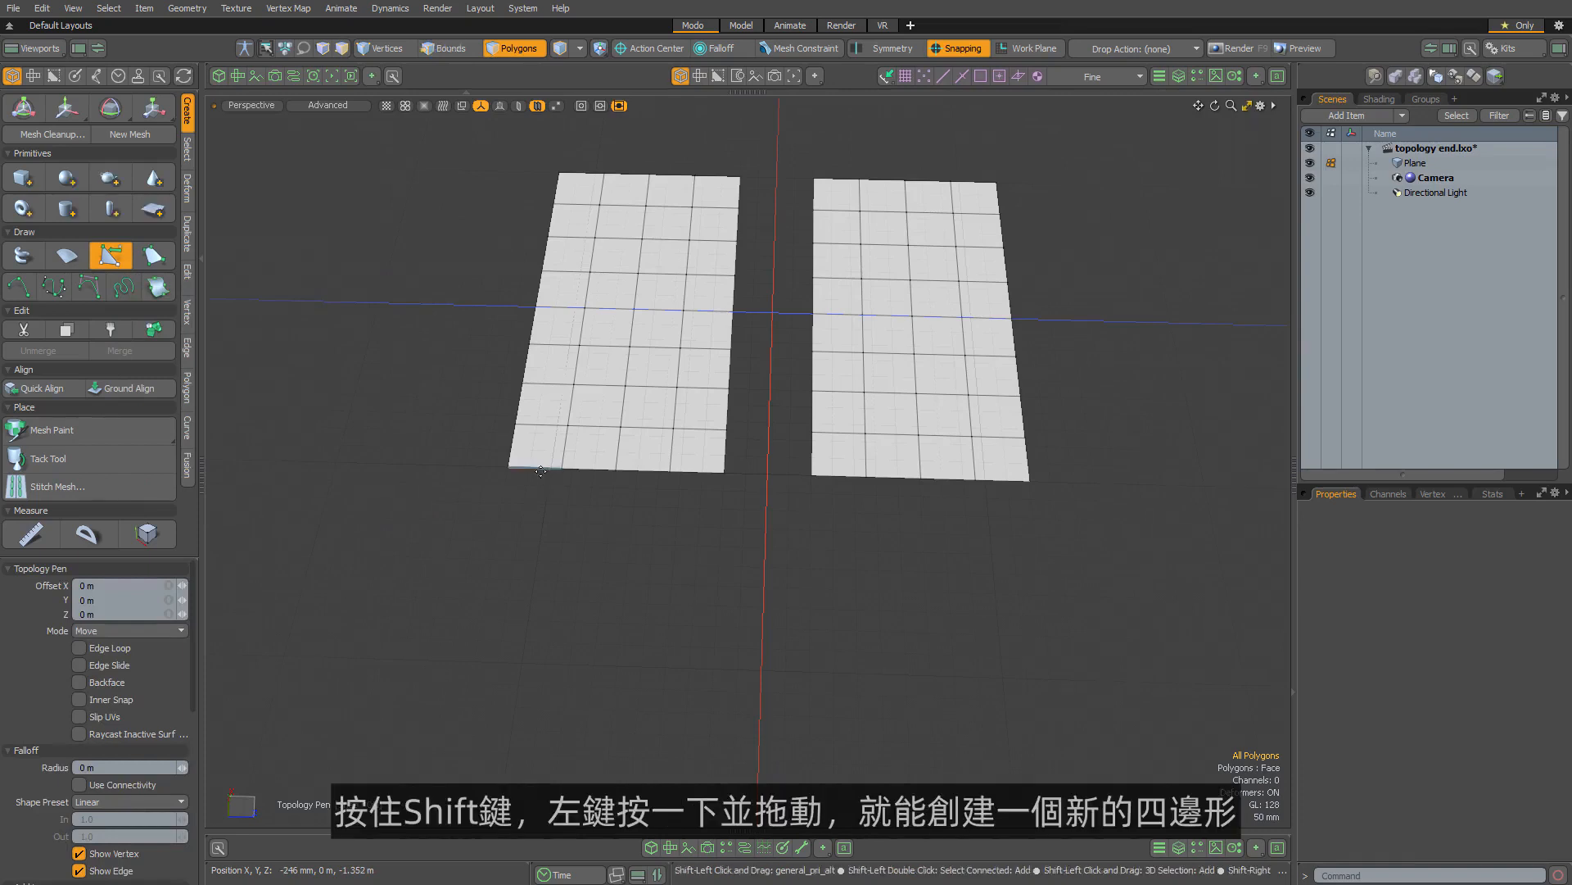
pyautogui.keyDown('shift'); pyautogui.moveTo(540, 471); pyautogui.dragTo(530, 513); pyautogui.keyUp('shift')
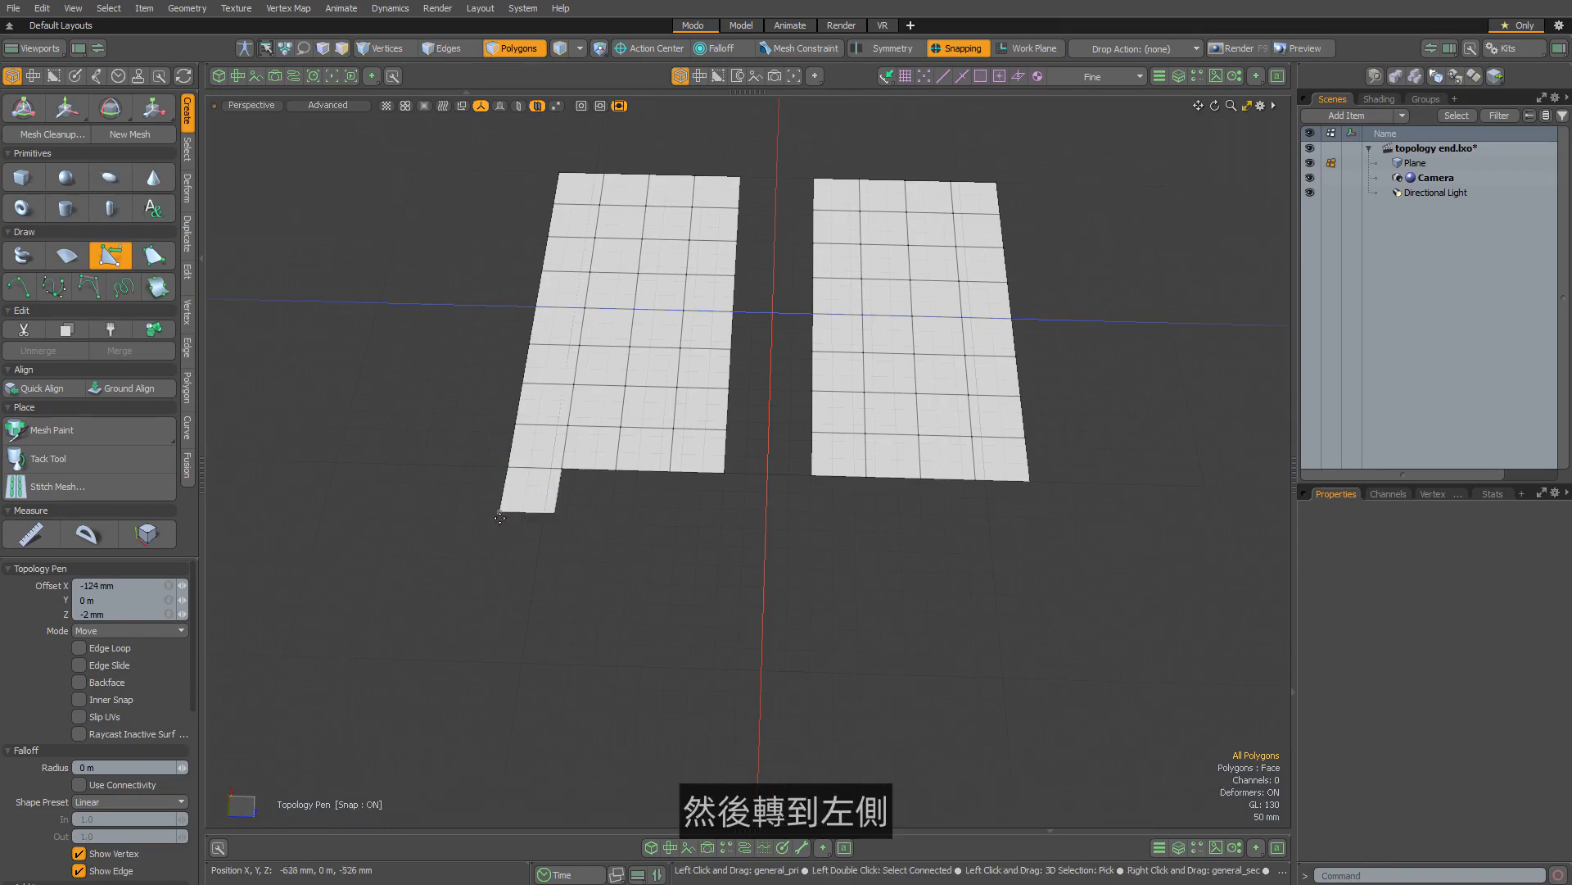
pyautogui.moveTo(499, 512); pyautogui.dragTo(490, 558)
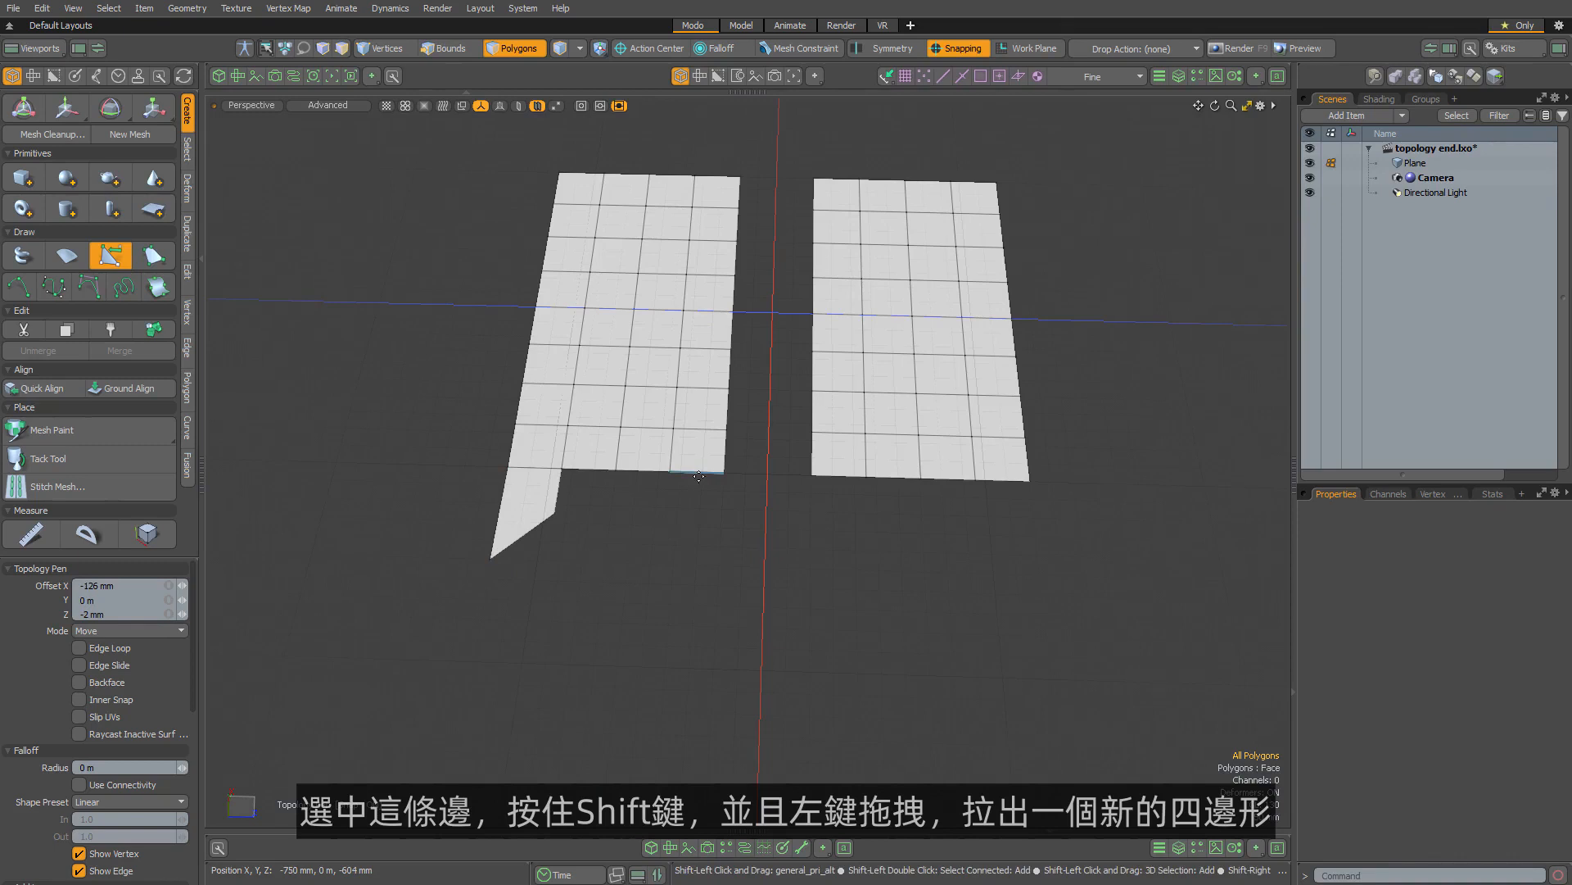
pyautogui.keyDown('shift'); pyautogui.moveTo(699, 477); pyautogui.dragTo(697, 519); pyautogui.keyUp('shift')
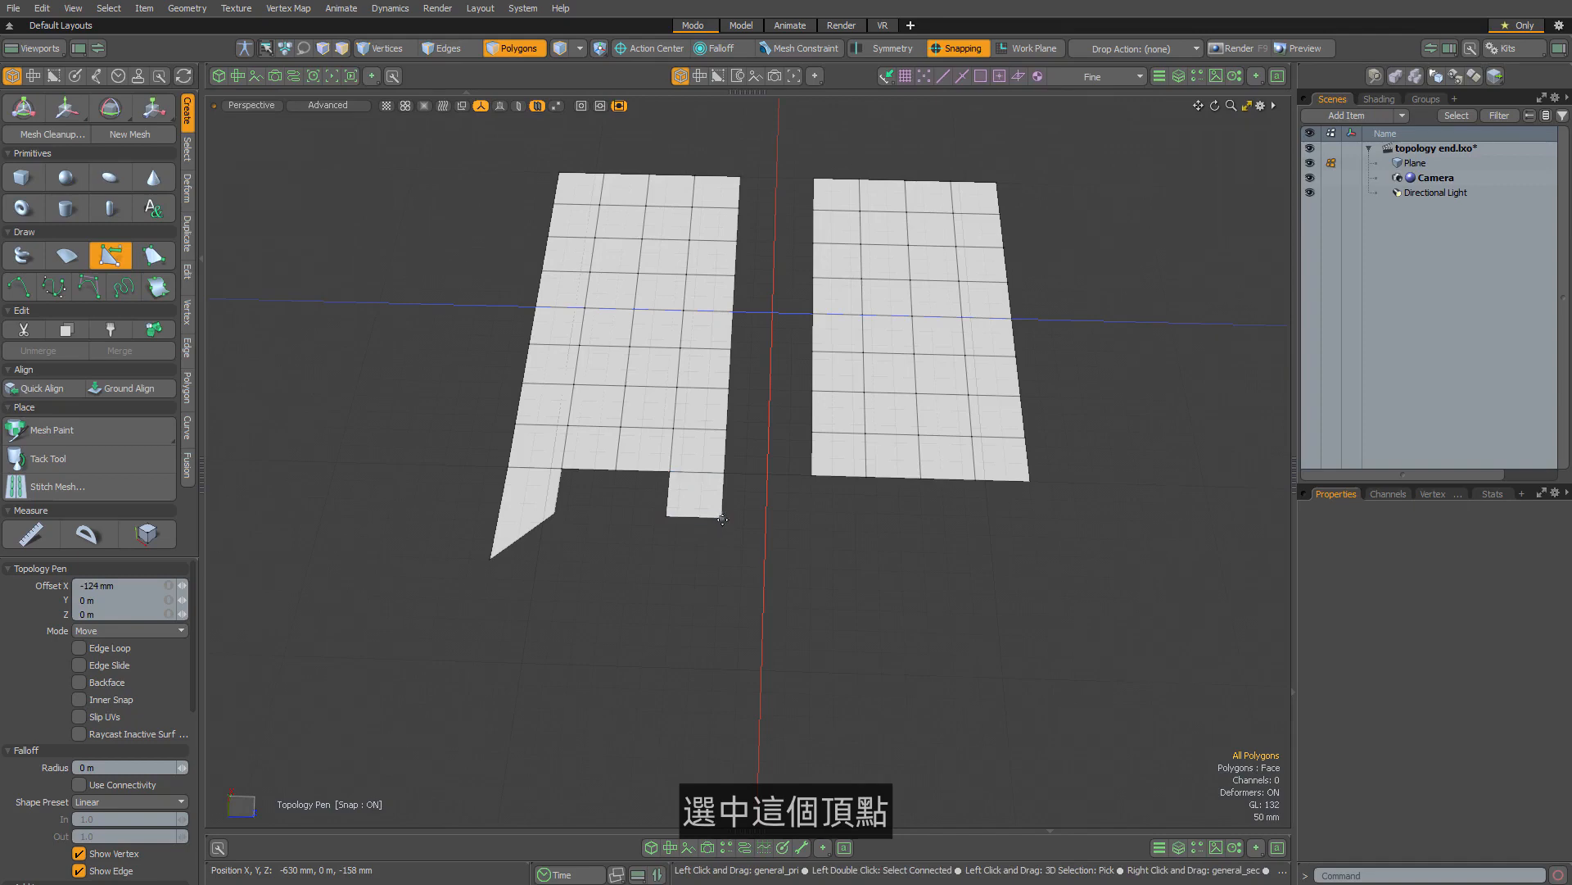
pyautogui.moveTo(722, 519); pyautogui.dragTo(720, 565)
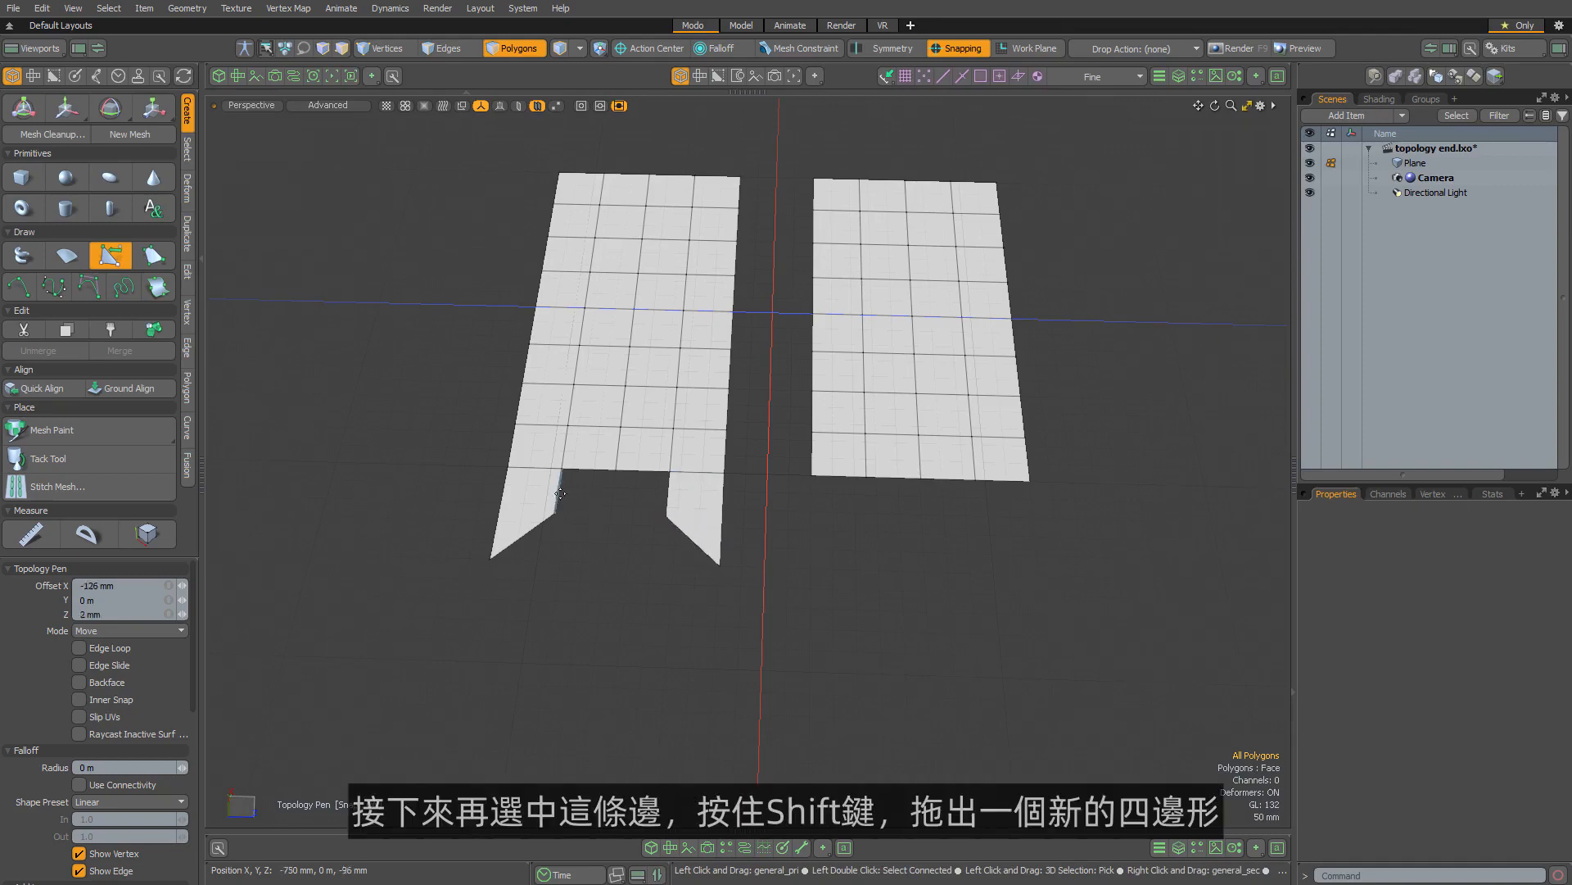
pyautogui.keyDown('shift'); pyautogui.moveTo(560, 494); pyautogui.dragTo(632, 491); pyautogui.keyUp('shift')
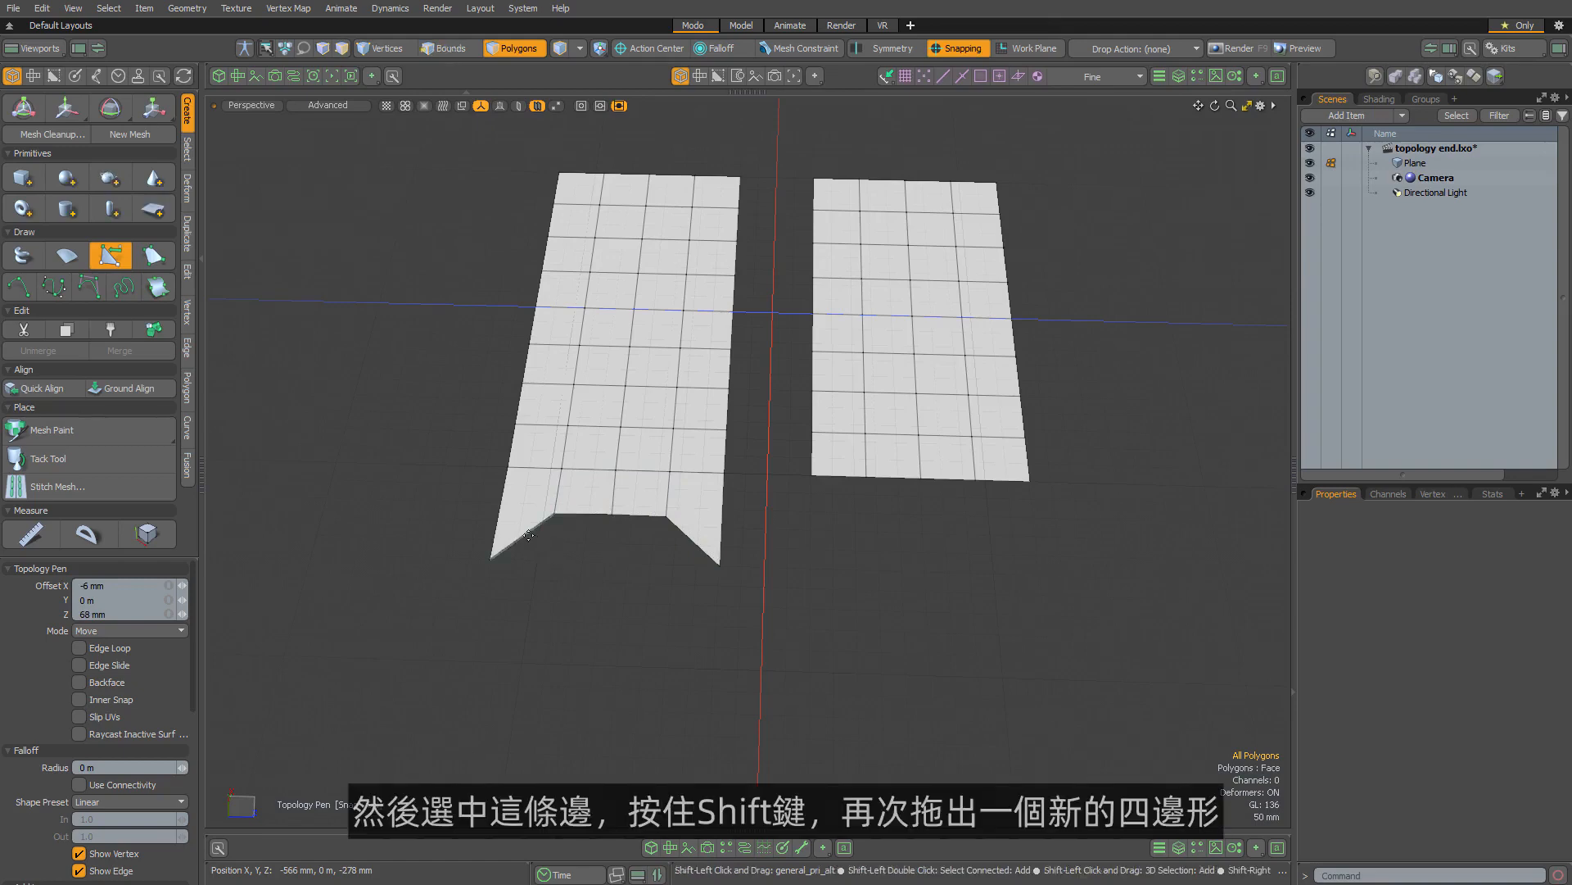
# Step: Close the left mesh's front with quads from both slanted edges meeting at the centre, and extend the two-span edge by quads about 155 mm deep
pyautogui.keyDown('shift'); pyautogui.moveTo(529, 536); pyautogui.dragTo(612, 515); pyautogui.keyUp('shift')
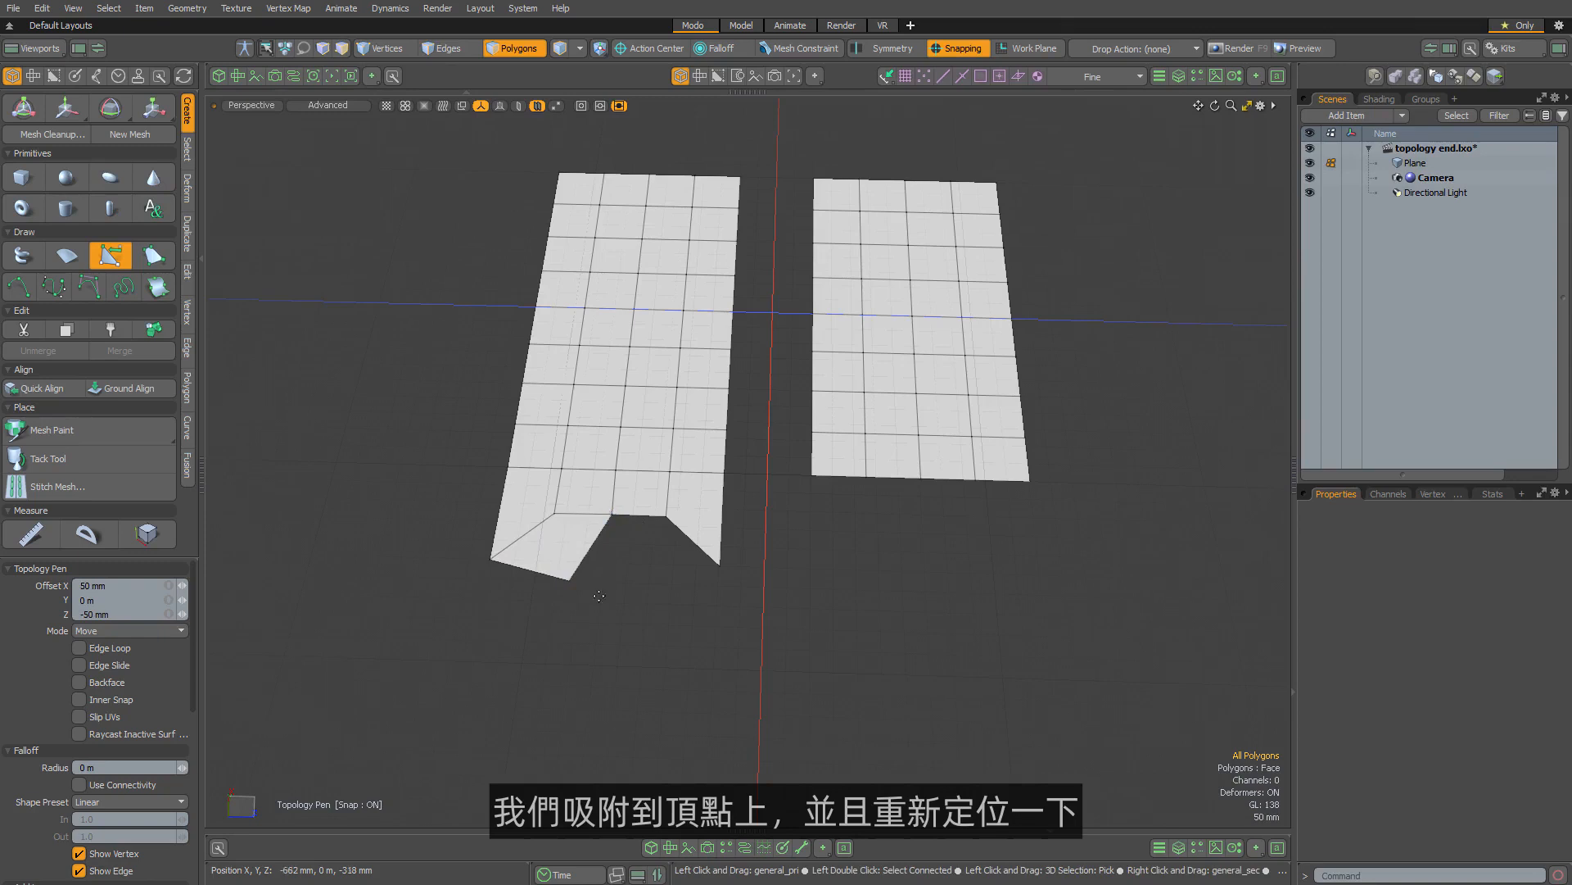
pyautogui.moveTo(570, 588); pyautogui.dragTo(609, 562)
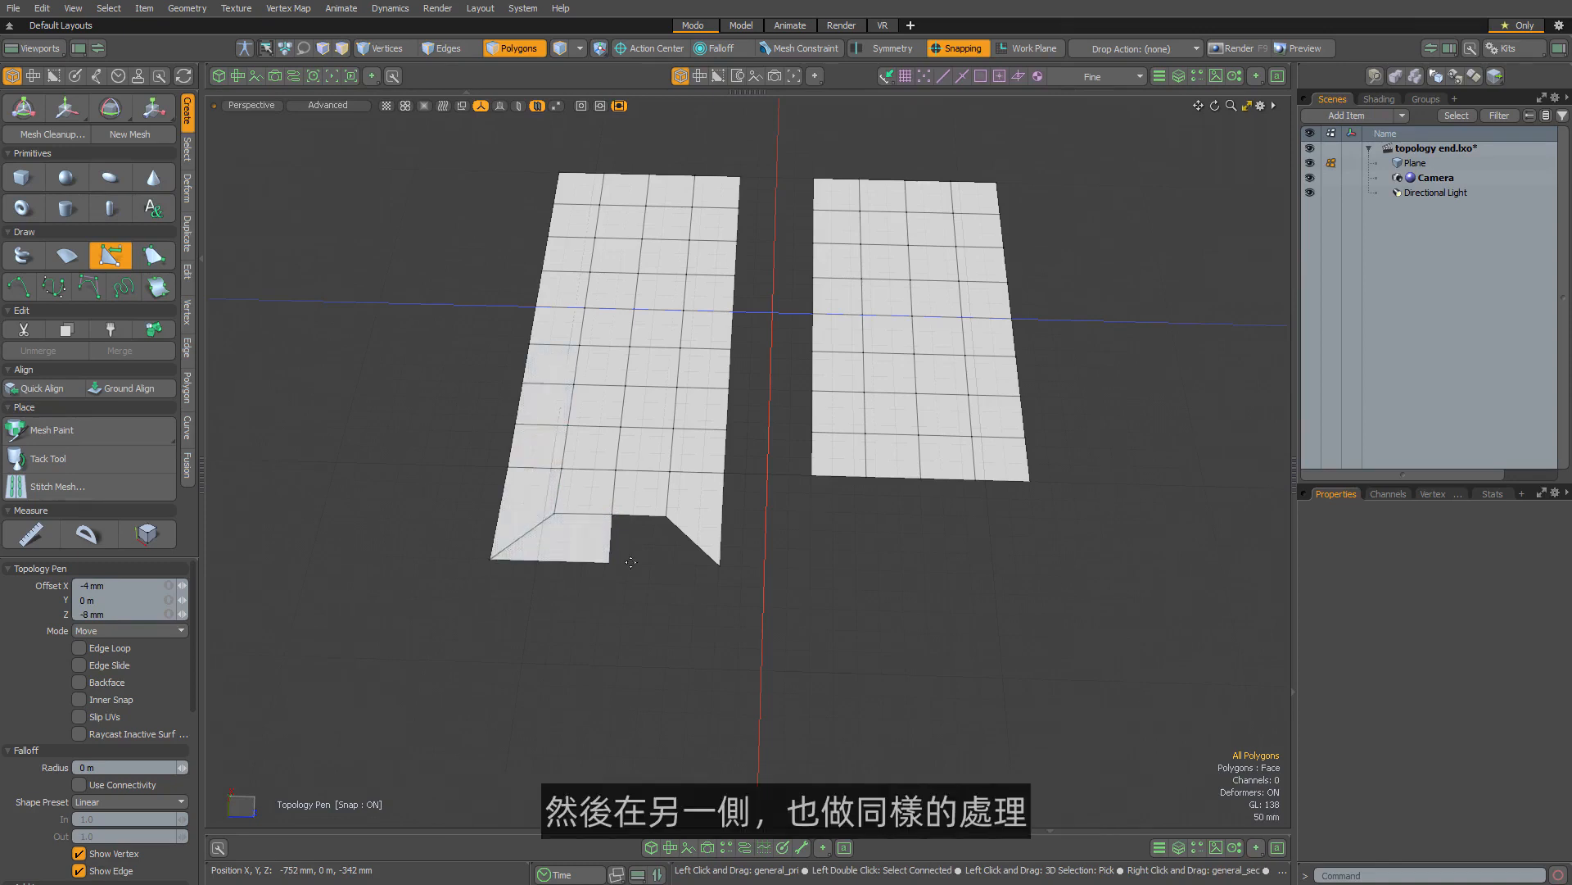
pyautogui.press('shift')
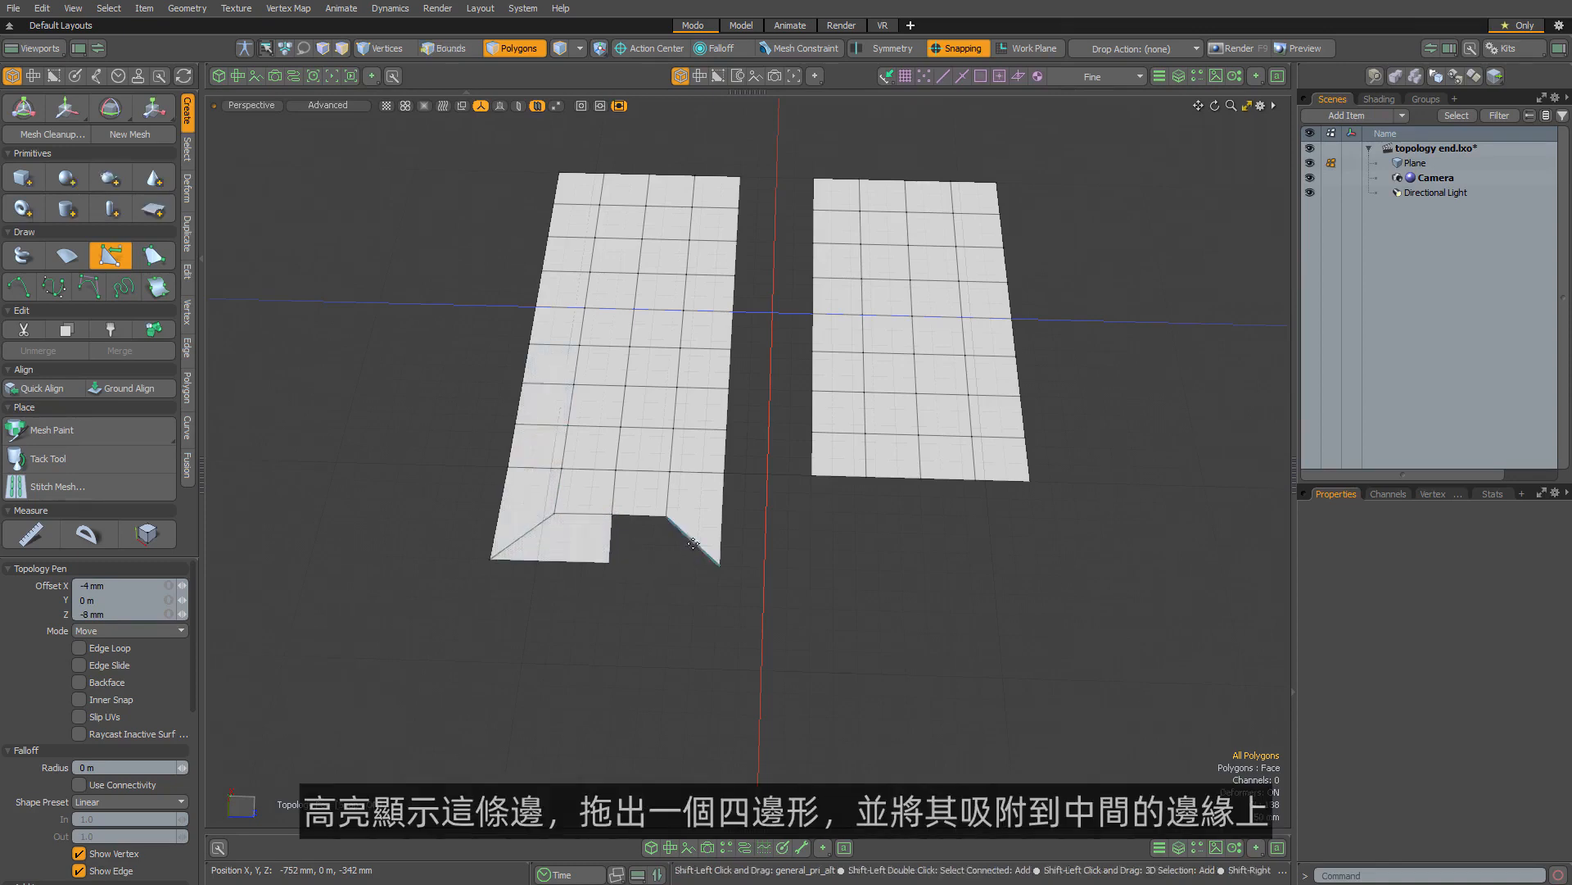
pyautogui.keyDown('shift'); pyautogui.moveTo(690, 545); pyautogui.dragTo(610, 558); pyautogui.keyUp('shift')
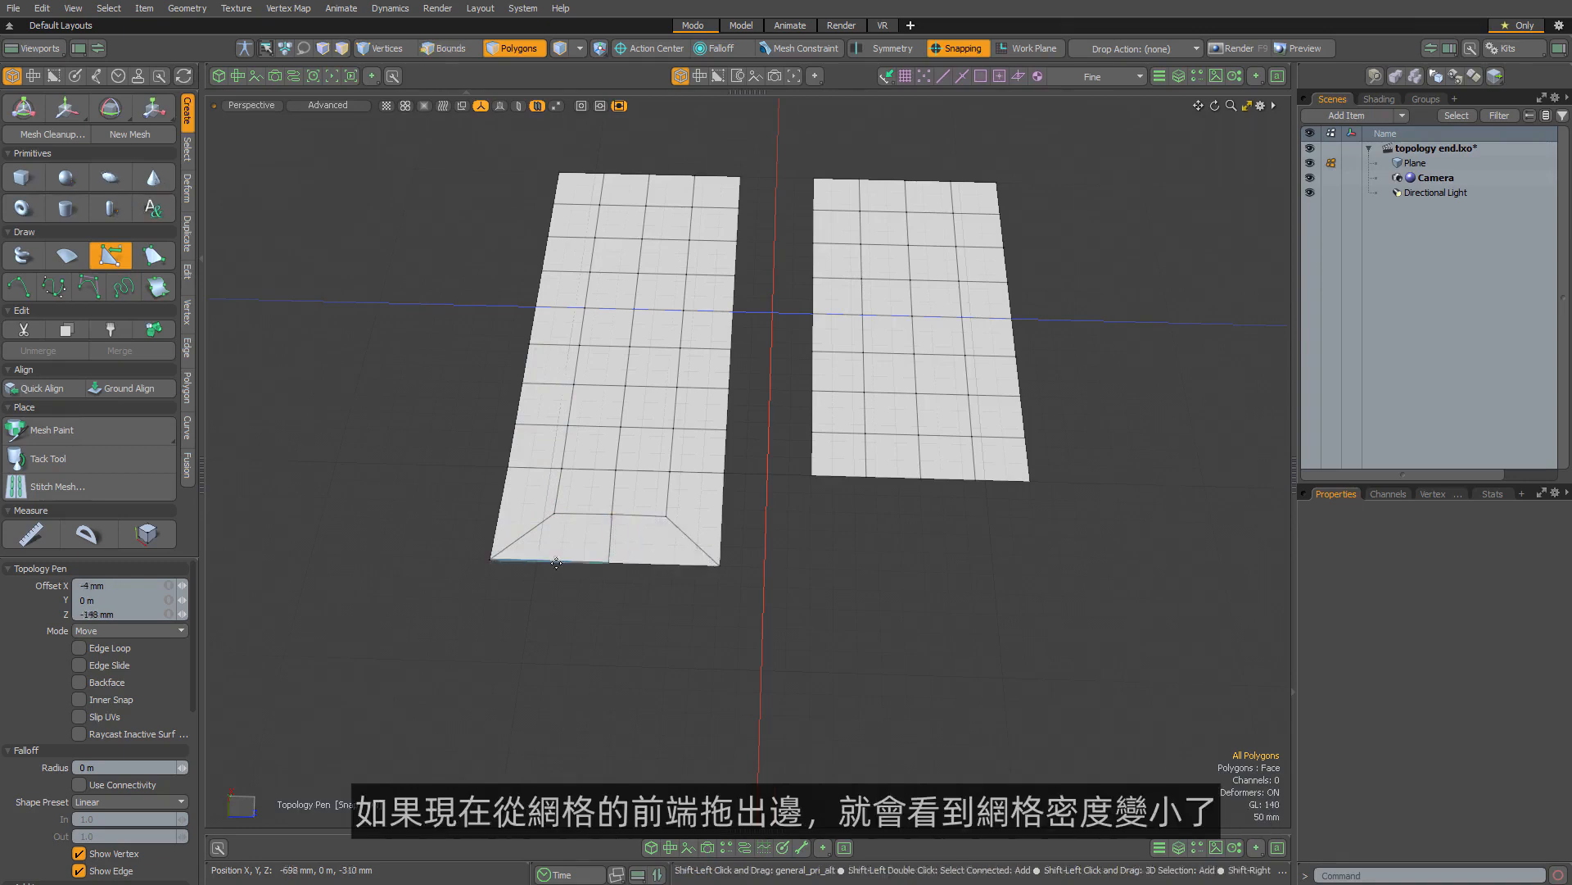
pyautogui.keyDown('shift'); pyautogui.moveTo(557, 562); pyautogui.dragTo(548, 622); pyautogui.keyUp('shift')
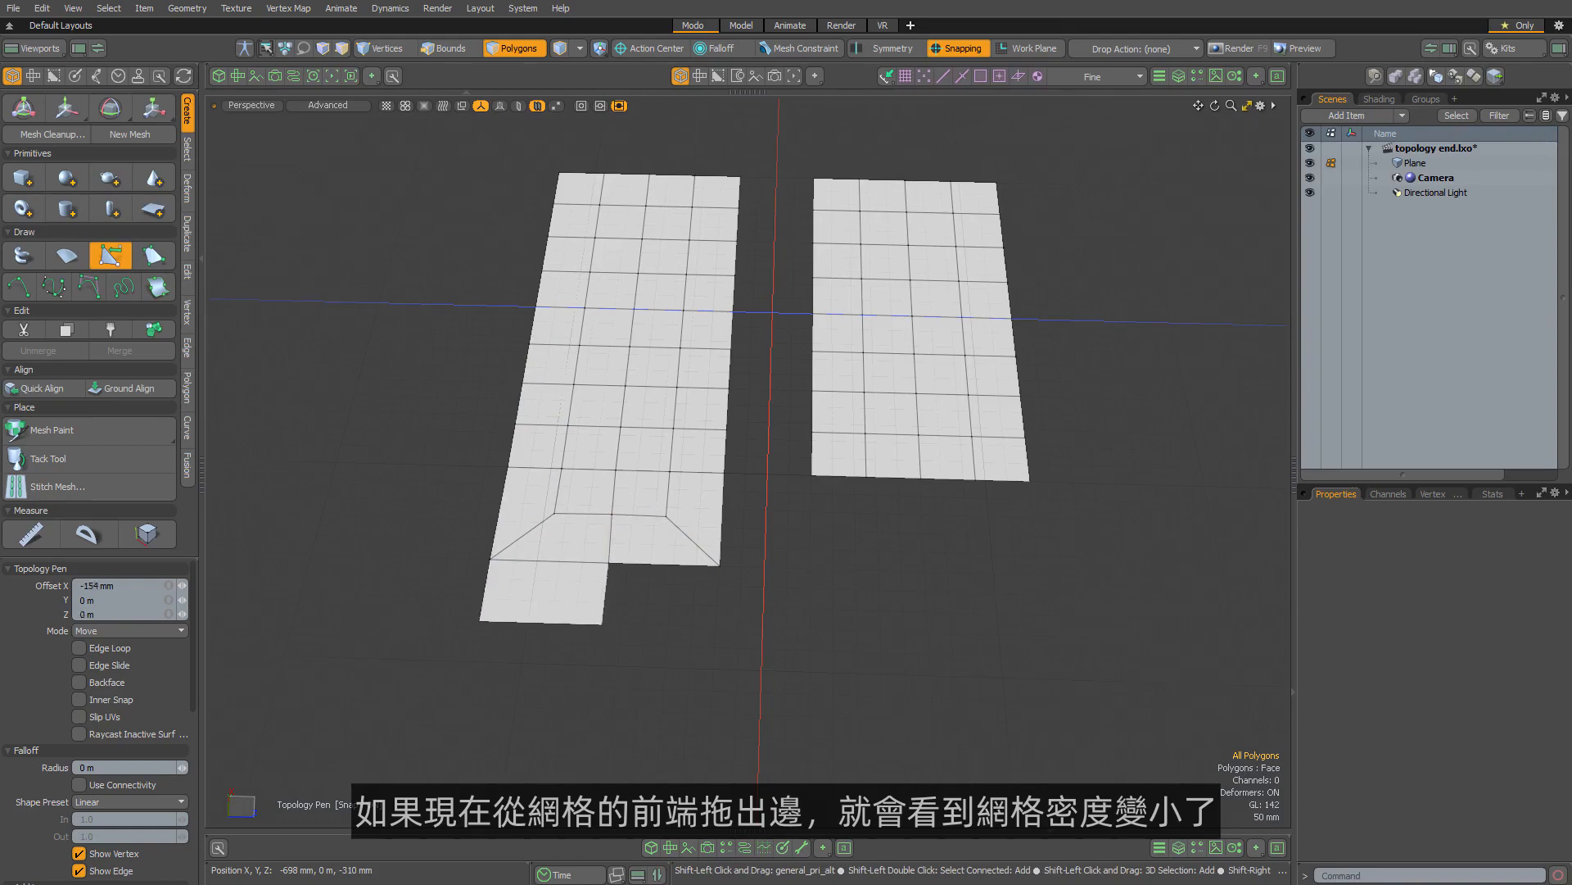
pyautogui.keyDown('shift'); pyautogui.moveTo(654, 566); pyautogui.dragTo(657, 627); pyautogui.keyUp('shift')
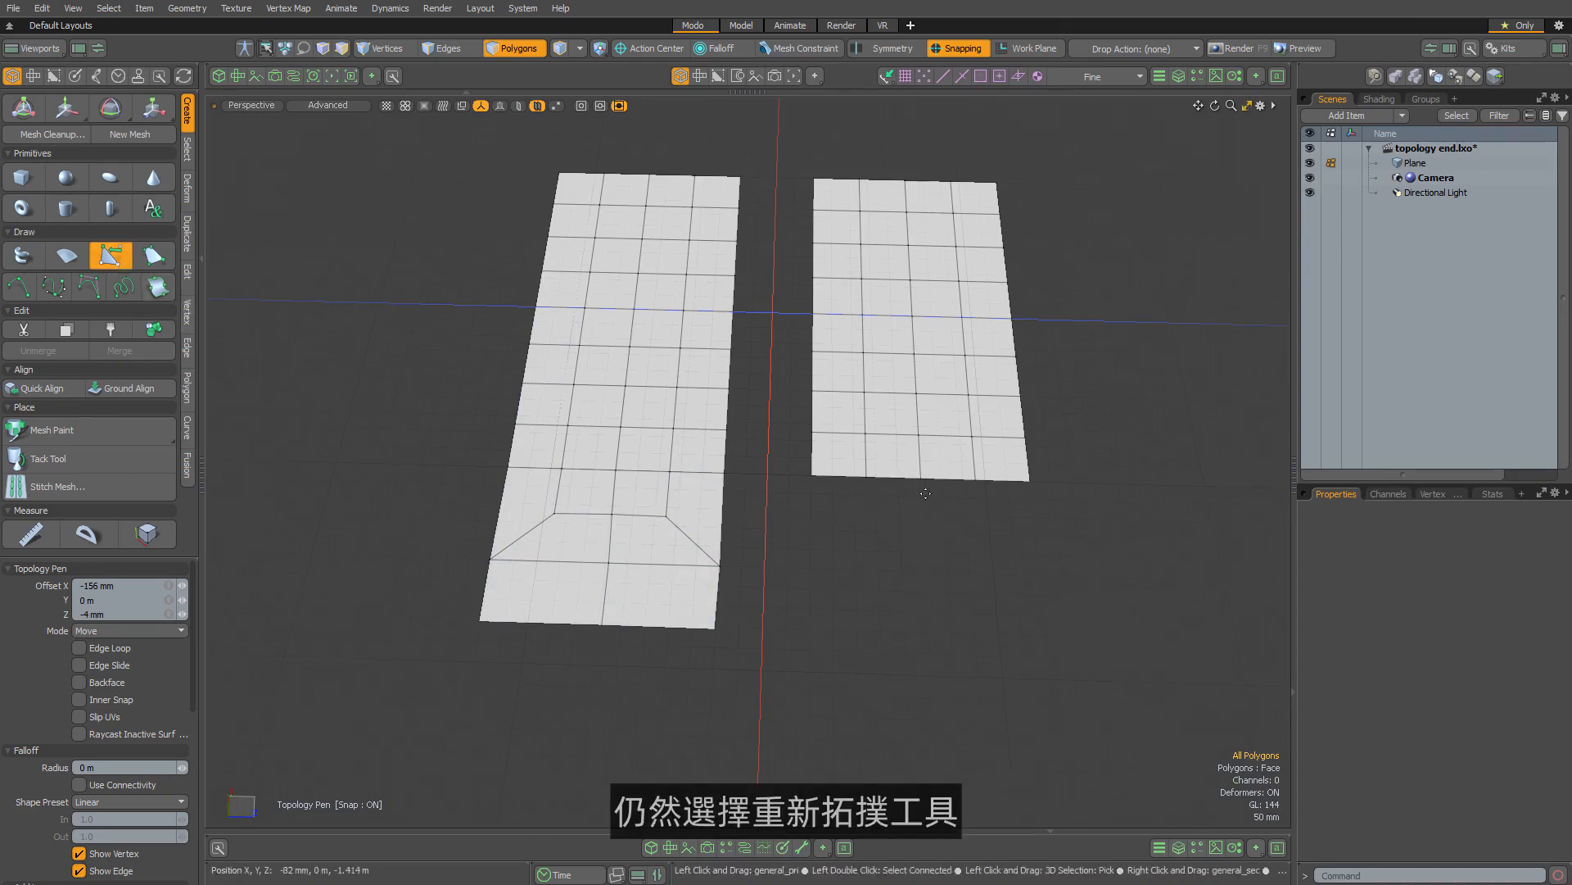
# Step: Pull the right mesh's middle front vertex back about 50 mm and extend a quad from each outer front edge, joined at the centre around a diamond hole
pyautogui.moveTo(921, 479); pyautogui.dragTo(920, 461)
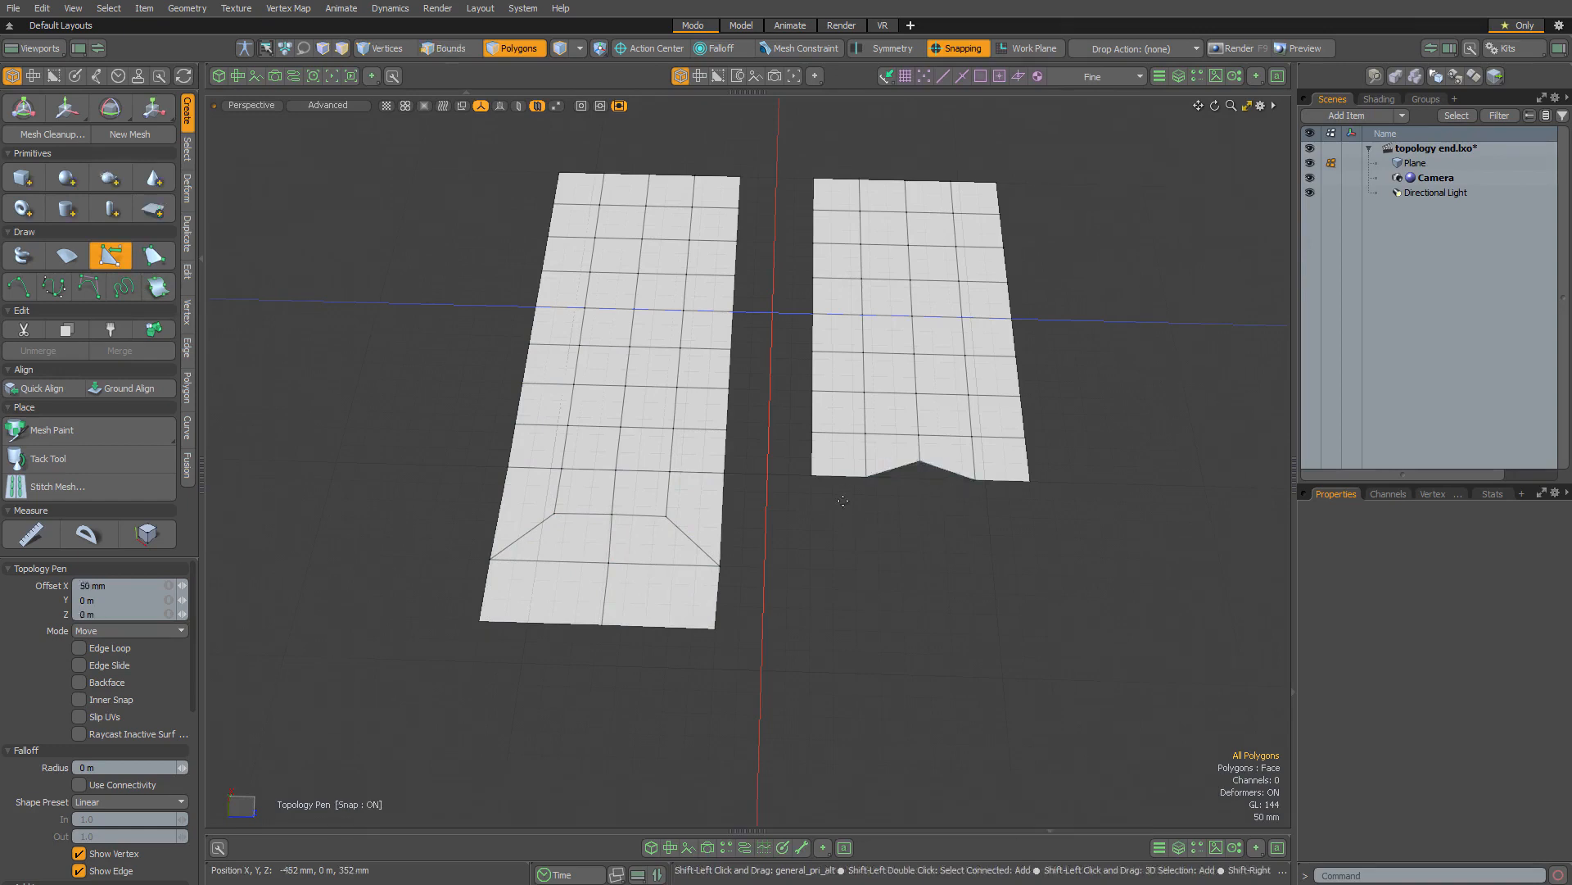
pyautogui.keyDown('shift'); pyautogui.moveTo(838, 479); pyautogui.dragTo(839, 569); pyautogui.keyUp('shift')
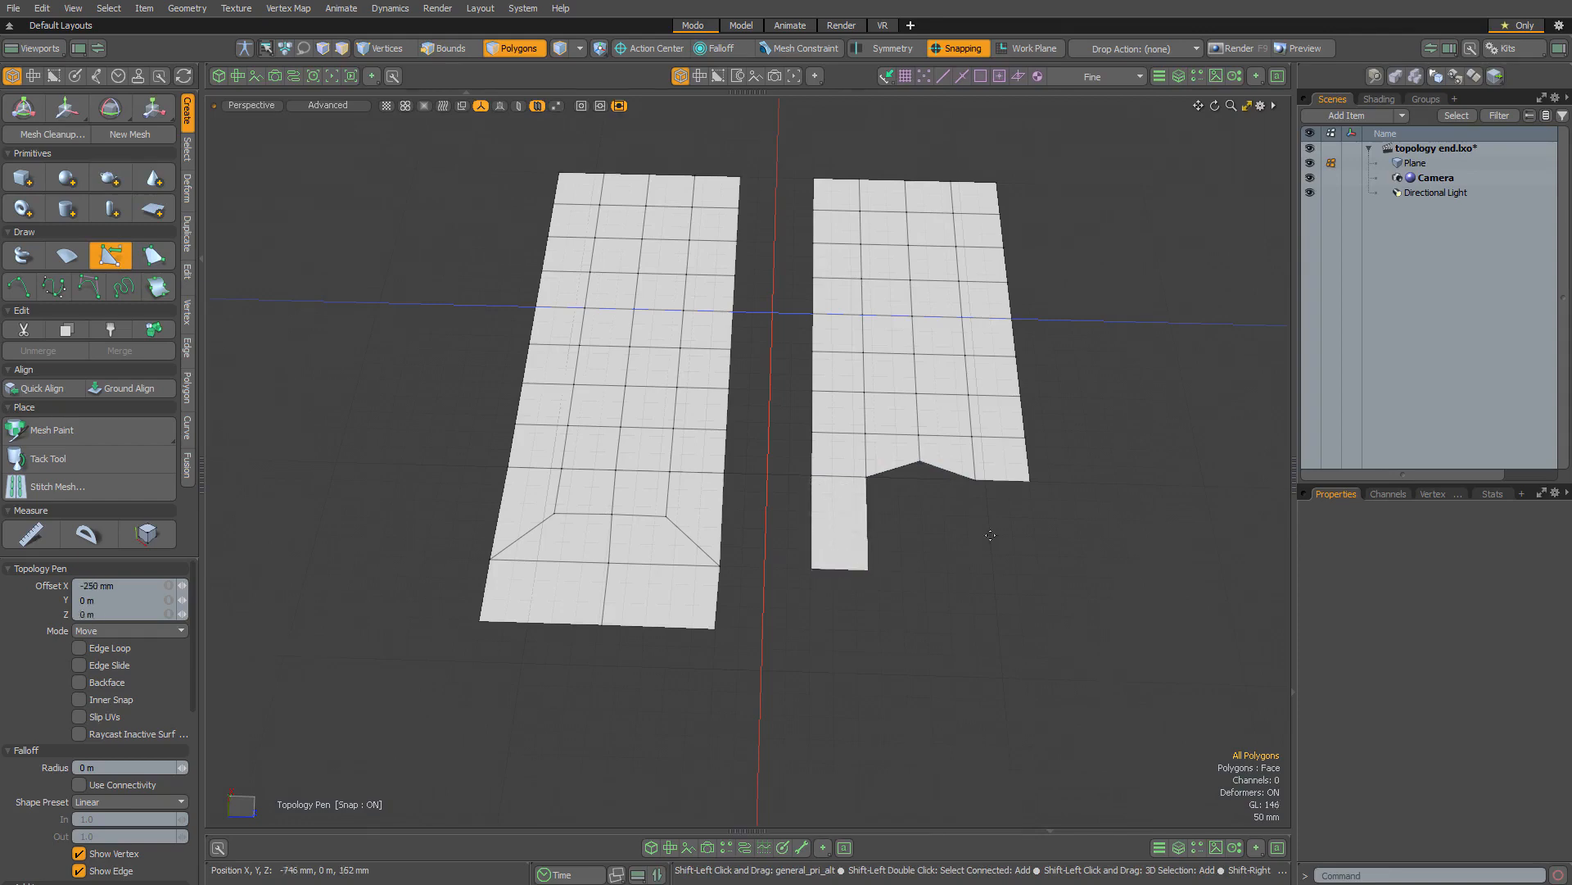
pyautogui.keyDown('shift'); pyautogui.moveTo(1010, 482); pyautogui.dragTo(933, 566); pyautogui.keyUp('shift')
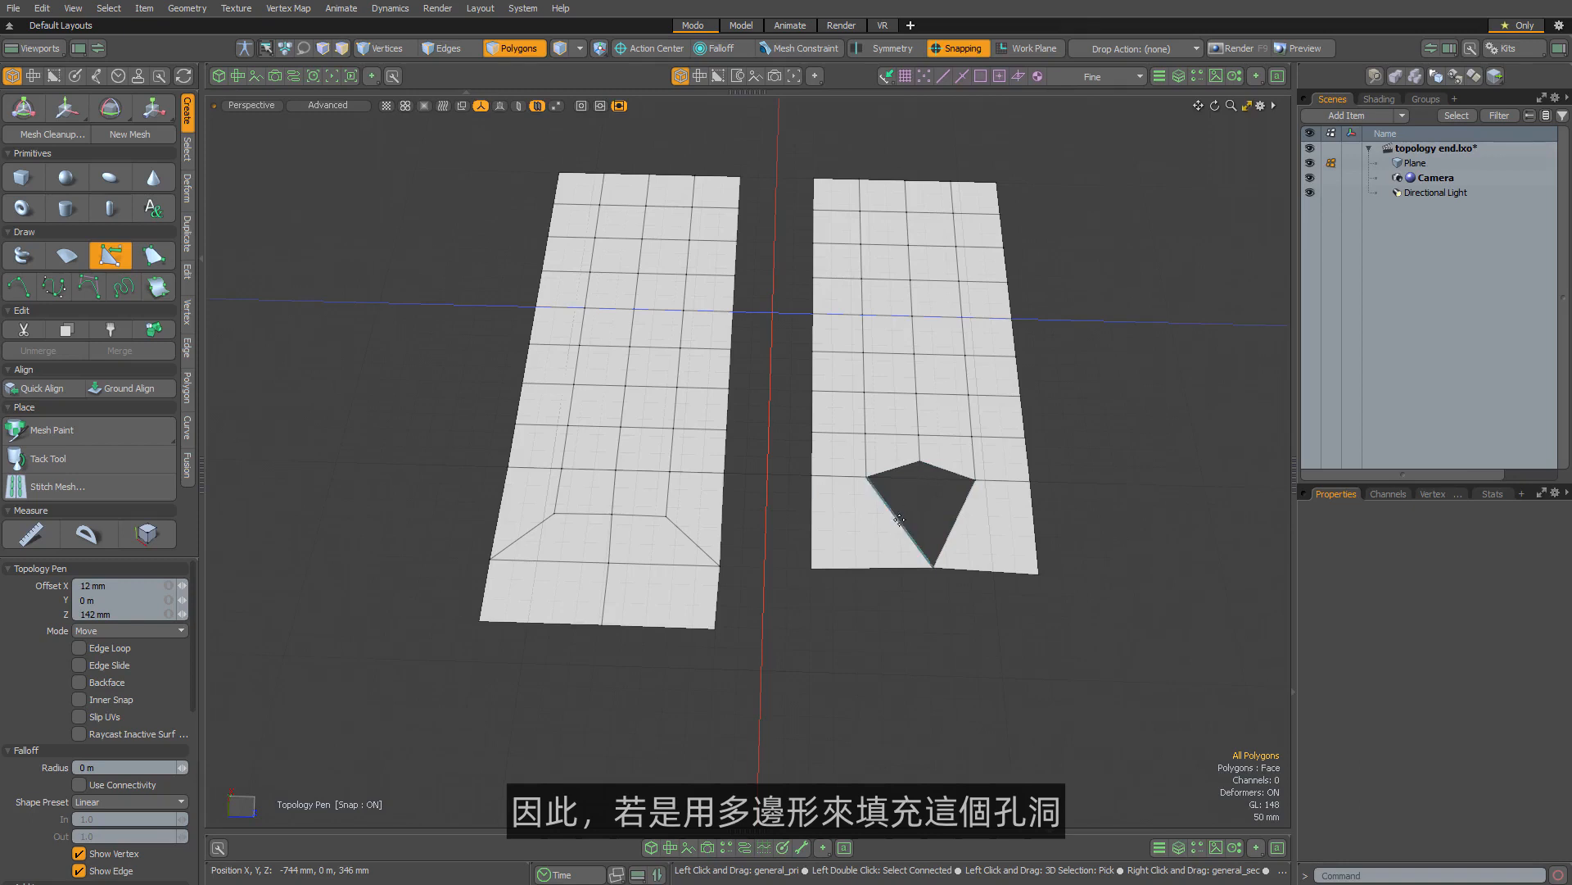
# Step: Fill the right mesh's diamond hole with a quad and extend its two front edges by a row of quads about 176 mm deep
pyautogui.keyDown('shift'); pyautogui.moveTo(899, 519); pyautogui.dragTo(945, 478); pyautogui.keyUp('shift')
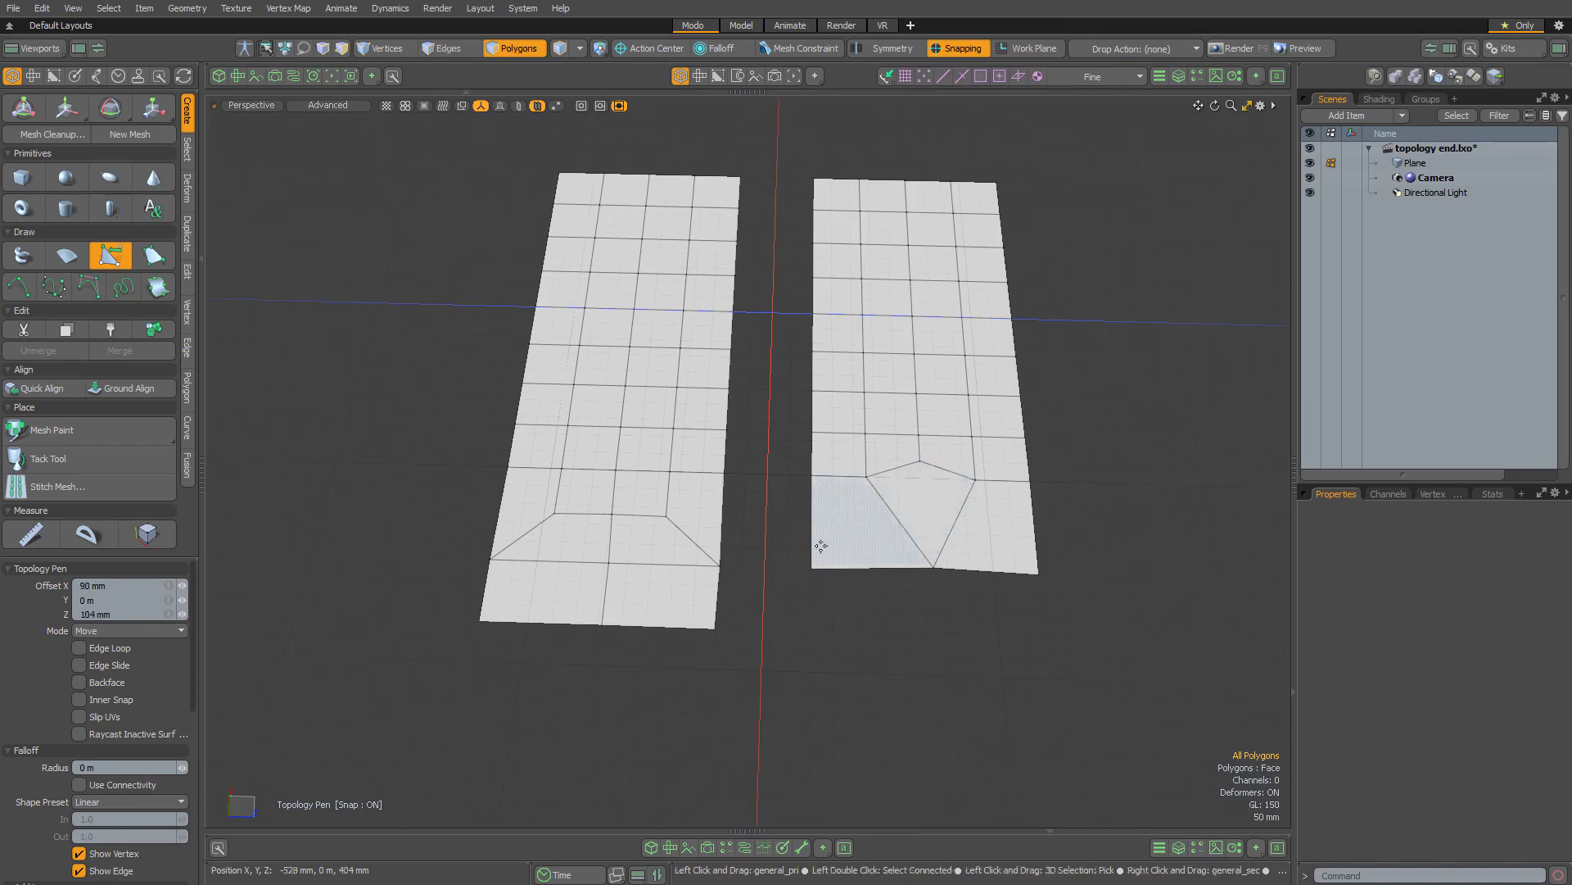
pyautogui.keyDown('shift'); pyautogui.moveTo(877, 572); pyautogui.dragTo(874, 639); pyautogui.keyUp('shift')
pyautogui.keyDown('shift'); pyautogui.moveTo(986, 571); pyautogui.dragTo(987, 643); pyautogui.keyUp('shift')
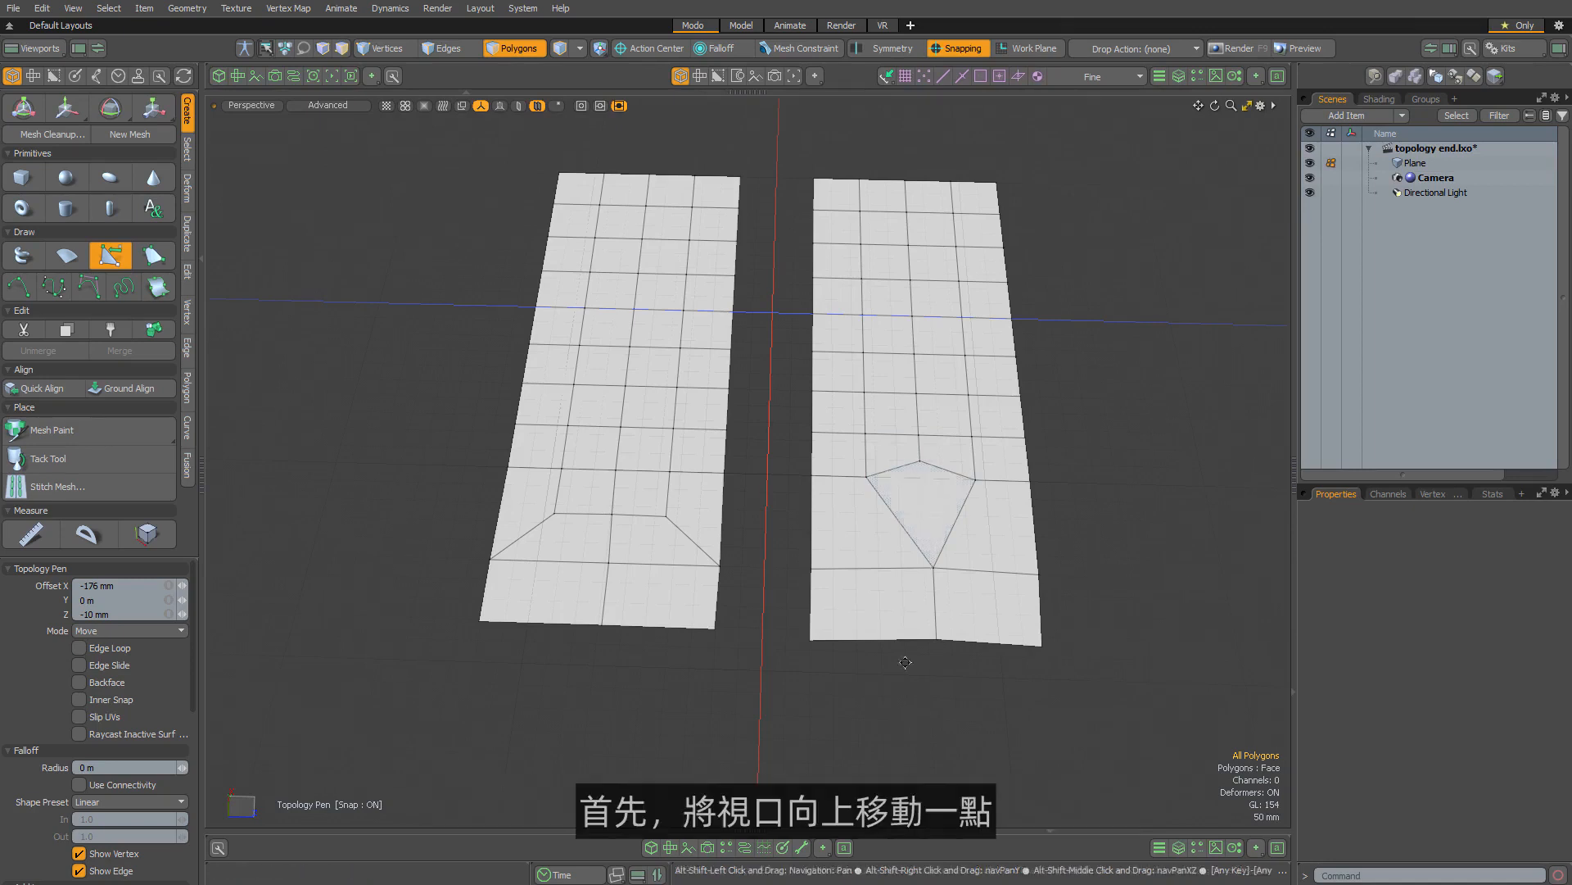
# Step: Extend a quad from each of the left mesh's two front edges, with the outer corners pulled inward about 125 mm to taper the end
pyautogui.keyDown('alt'); pyautogui.keyDown('shift'); pyautogui.moveTo(890, 729); pyautogui.dragTo(895, 597); pyautogui.keyUp('shift'); pyautogui.keyUp('alt')
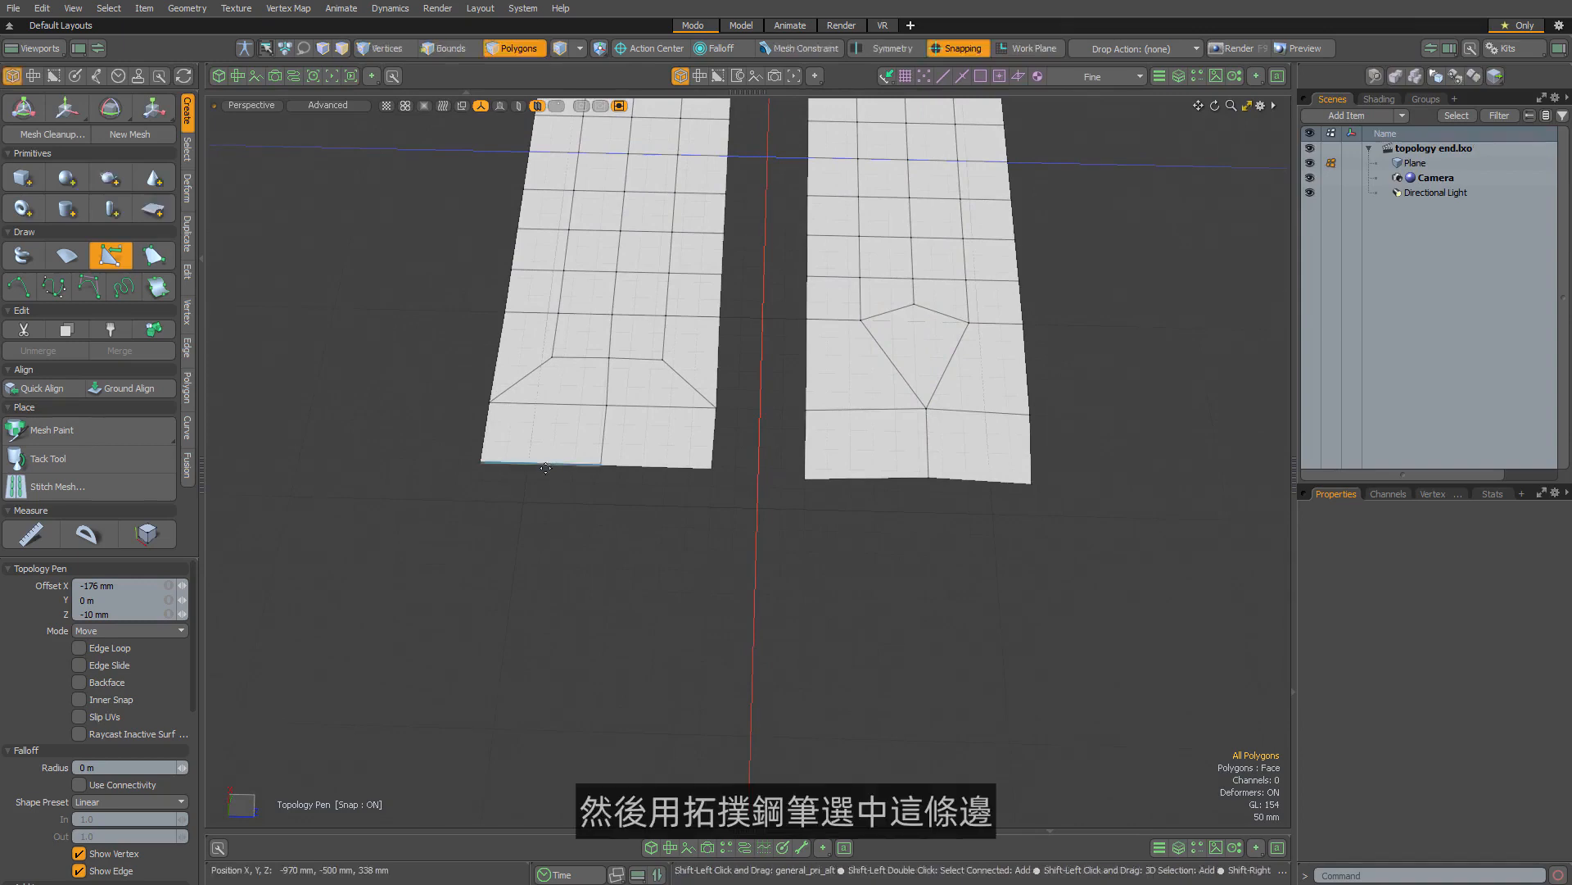
pyautogui.keyDown('shift'); pyautogui.moveTo(546, 468); pyautogui.dragTo(528, 549); pyautogui.keyUp('shift')
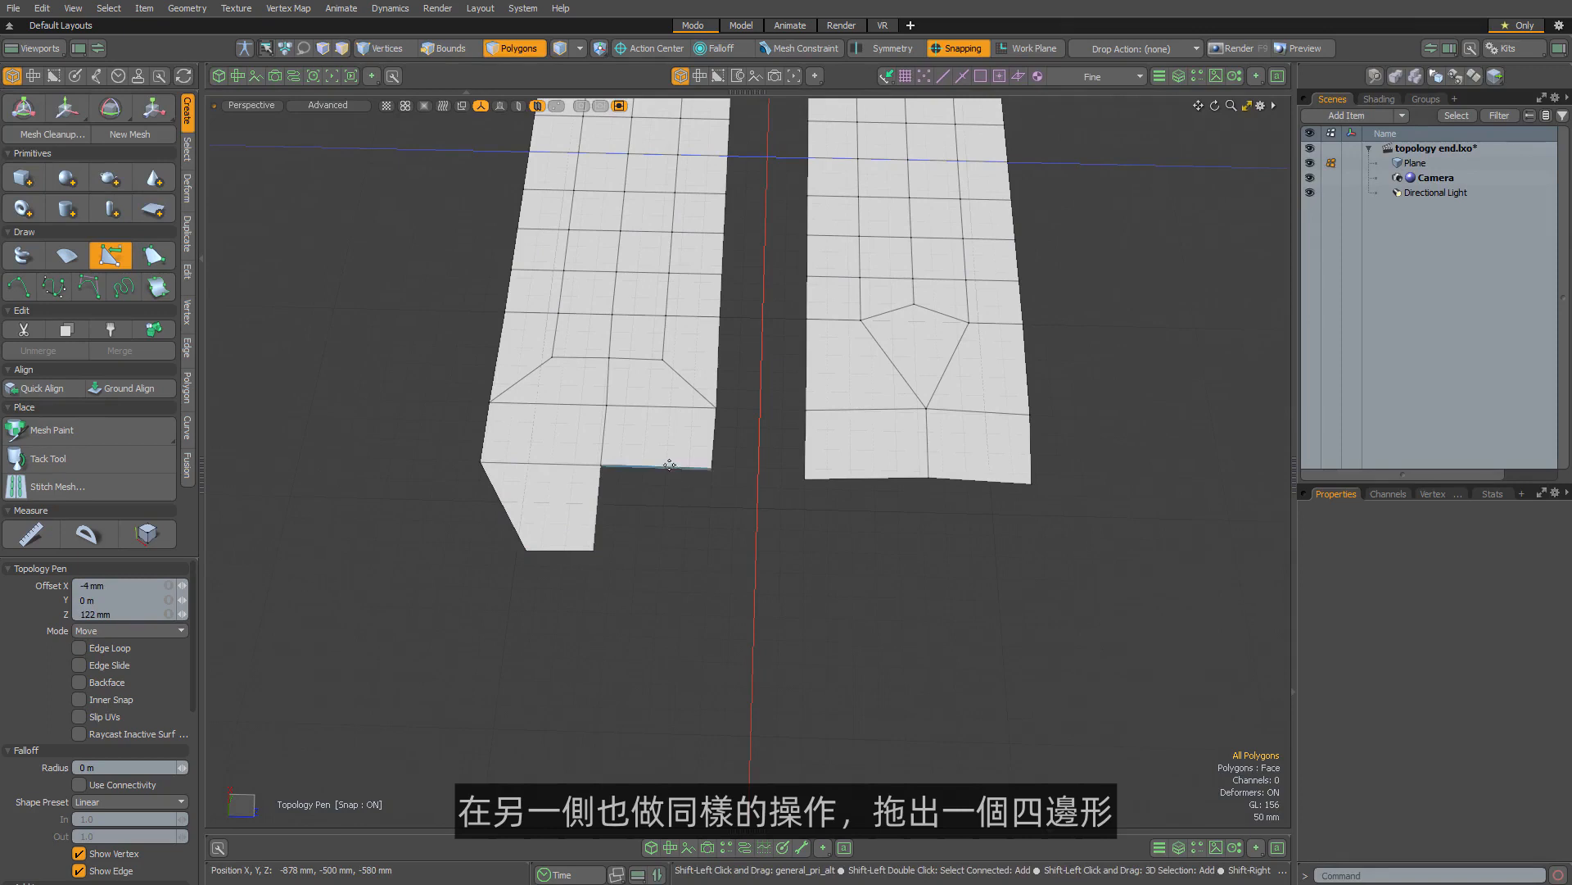
pyautogui.keyDown('shift'); pyautogui.moveTo(668, 468); pyautogui.dragTo(651, 550); pyautogui.keyUp('shift')
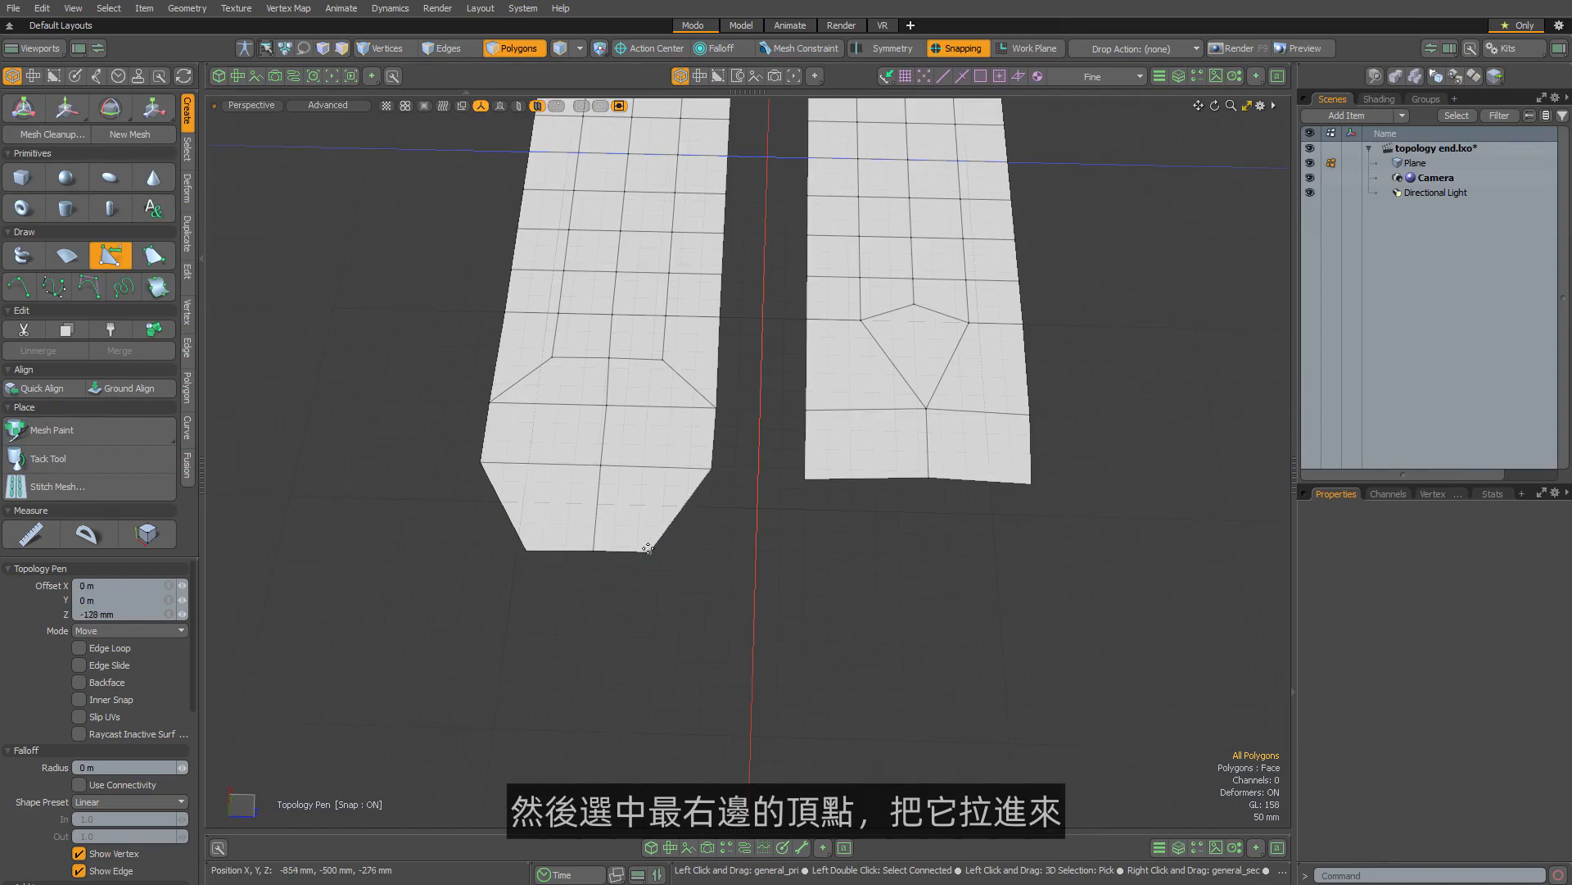
# Step: Extend a quad about 200 mm deep from each slanted side of the left mesh's tapered end and fill the gap between them with two quads
pyautogui.keyDown('shift'); pyautogui.moveTo(672, 522); pyautogui.dragTo(664, 621); pyautogui.keyUp('shift')
pyautogui.moveTo(705, 564); pyautogui.dragTo(700, 654)
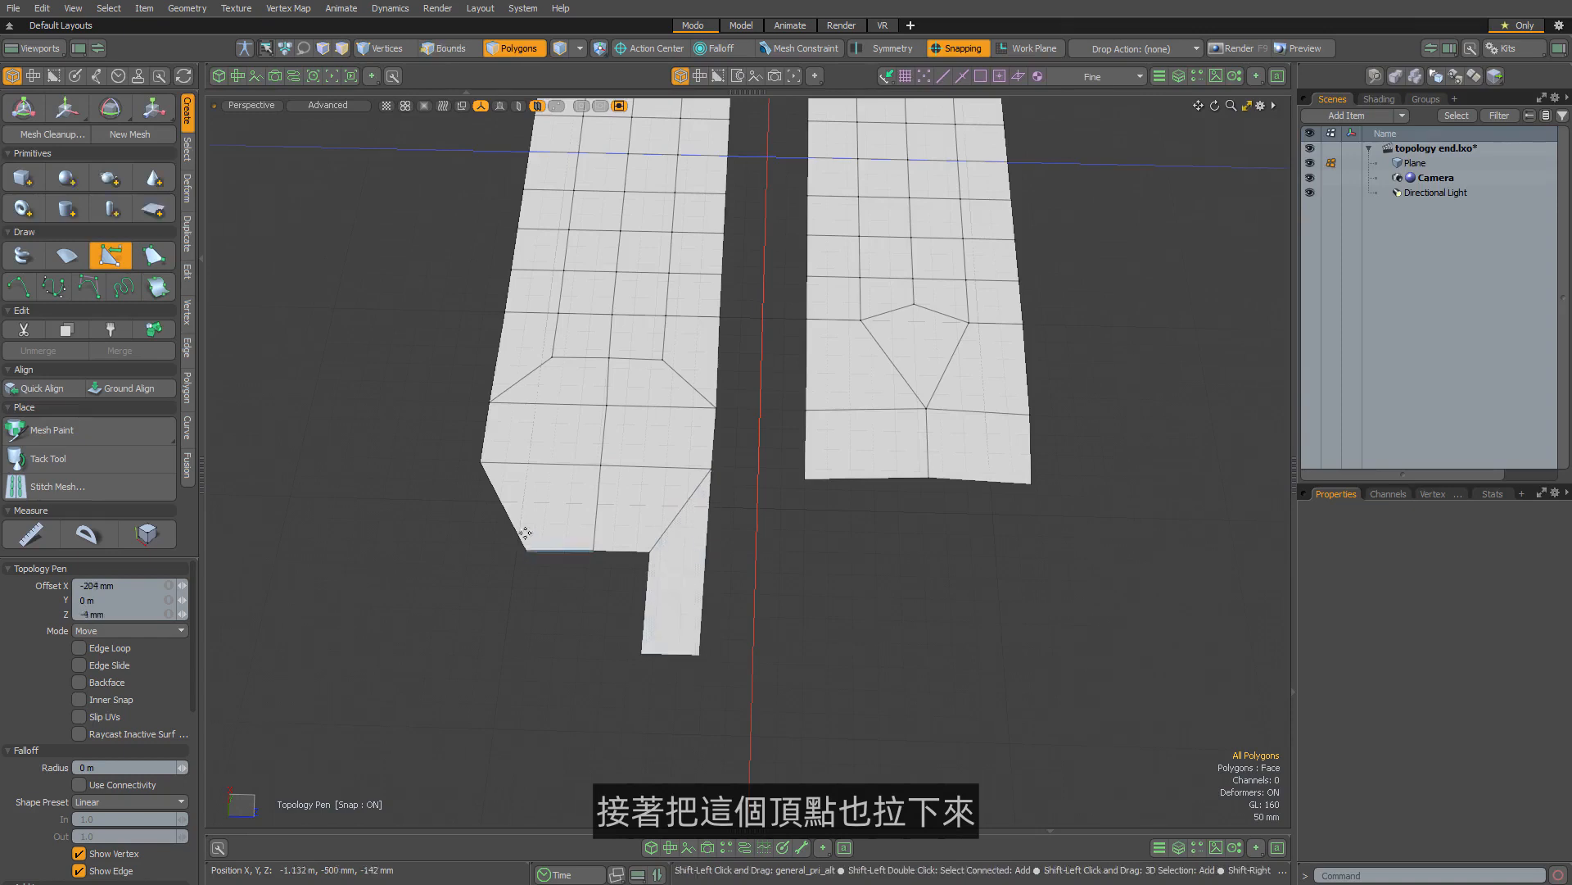
pyautogui.keyDown('shift'); pyautogui.moveTo(503, 506); pyautogui.dragTo(465, 651); pyautogui.keyUp('shift')
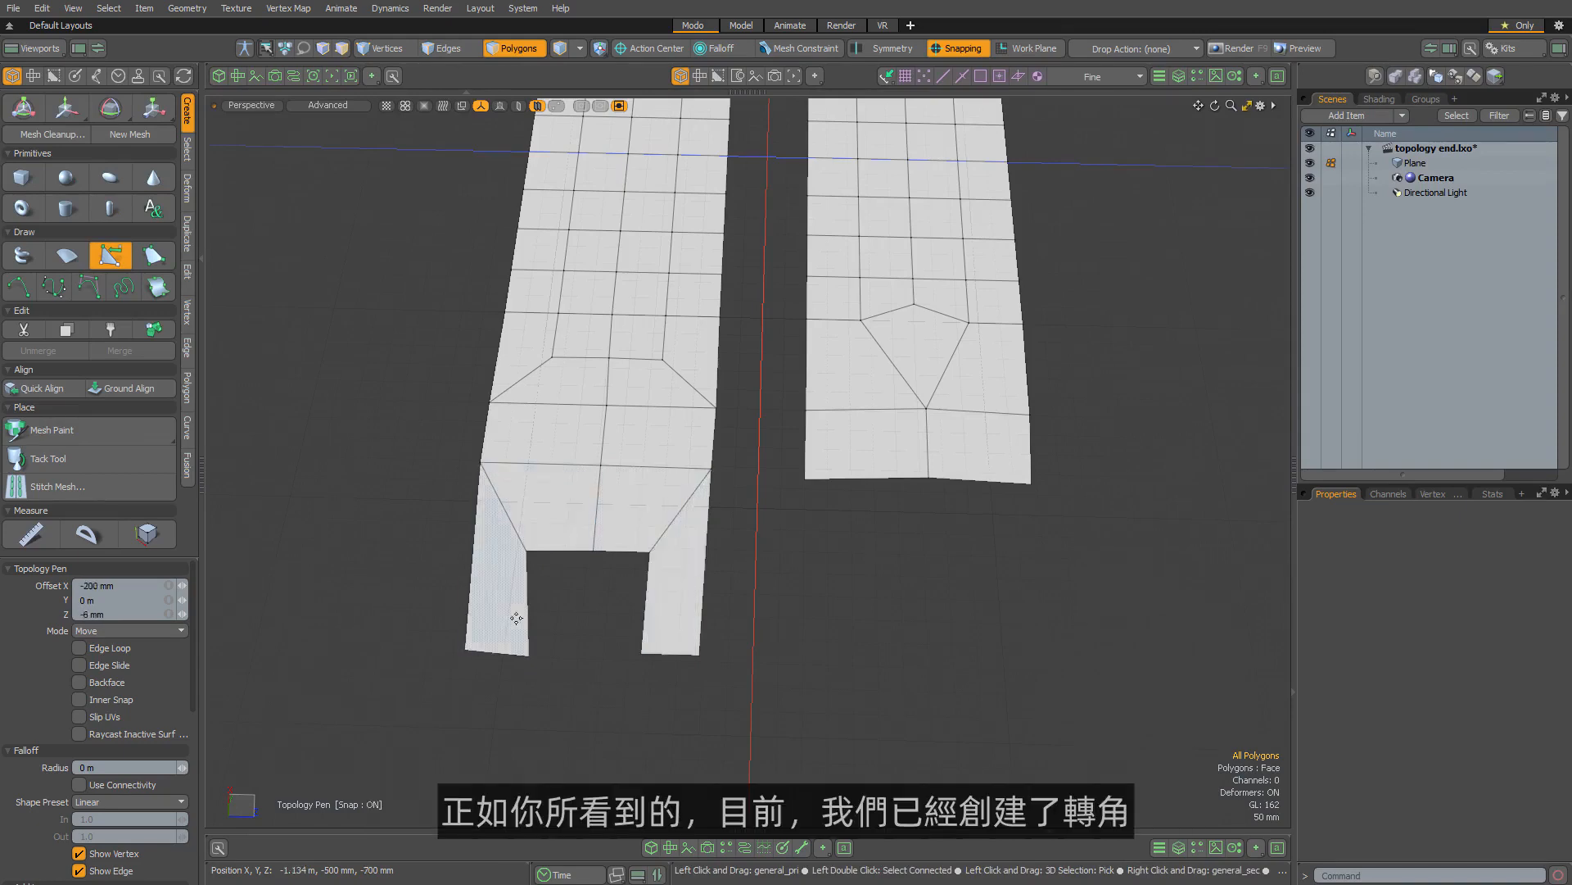
pyautogui.keyDown('shift'); pyautogui.moveTo(527, 611); pyautogui.dragTo(582, 596); pyautogui.keyUp('shift')
pyautogui.moveTo(579, 655); pyautogui.dragTo(642, 658)
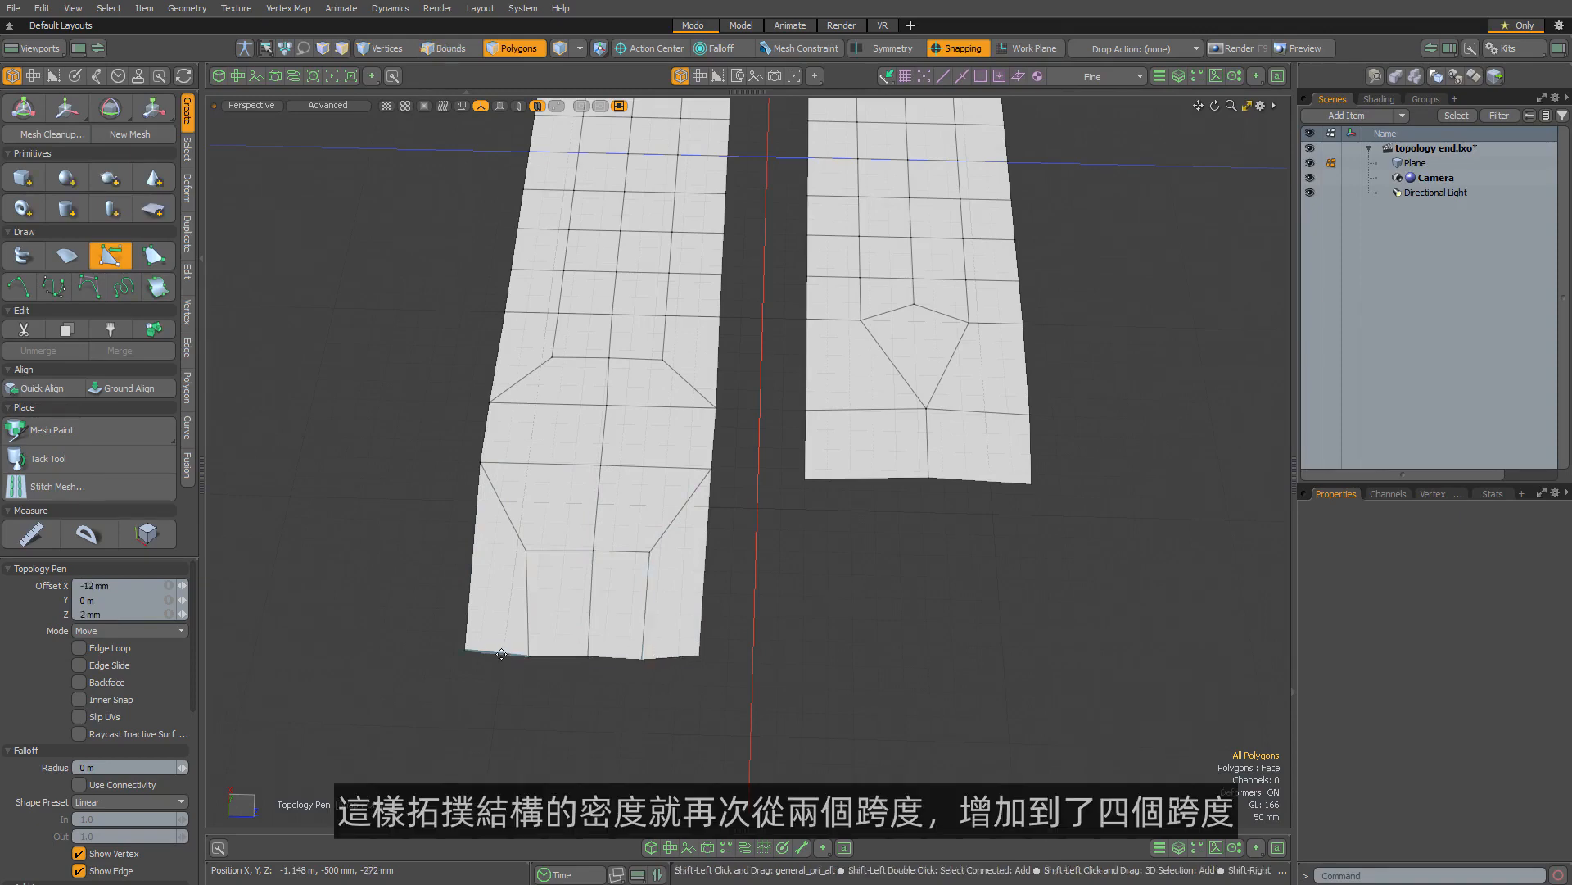
# Step: Extend the left mesh's four front edges by a row of quads about 150 mm deep
pyautogui.keyDown('shift'); pyautogui.moveTo(498, 655); pyautogui.dragTo(494, 721); pyautogui.keyUp('shift')
pyautogui.keyDown('shift'); pyautogui.moveTo(558, 663); pyautogui.dragTo(556, 726); pyautogui.keyUp('shift')
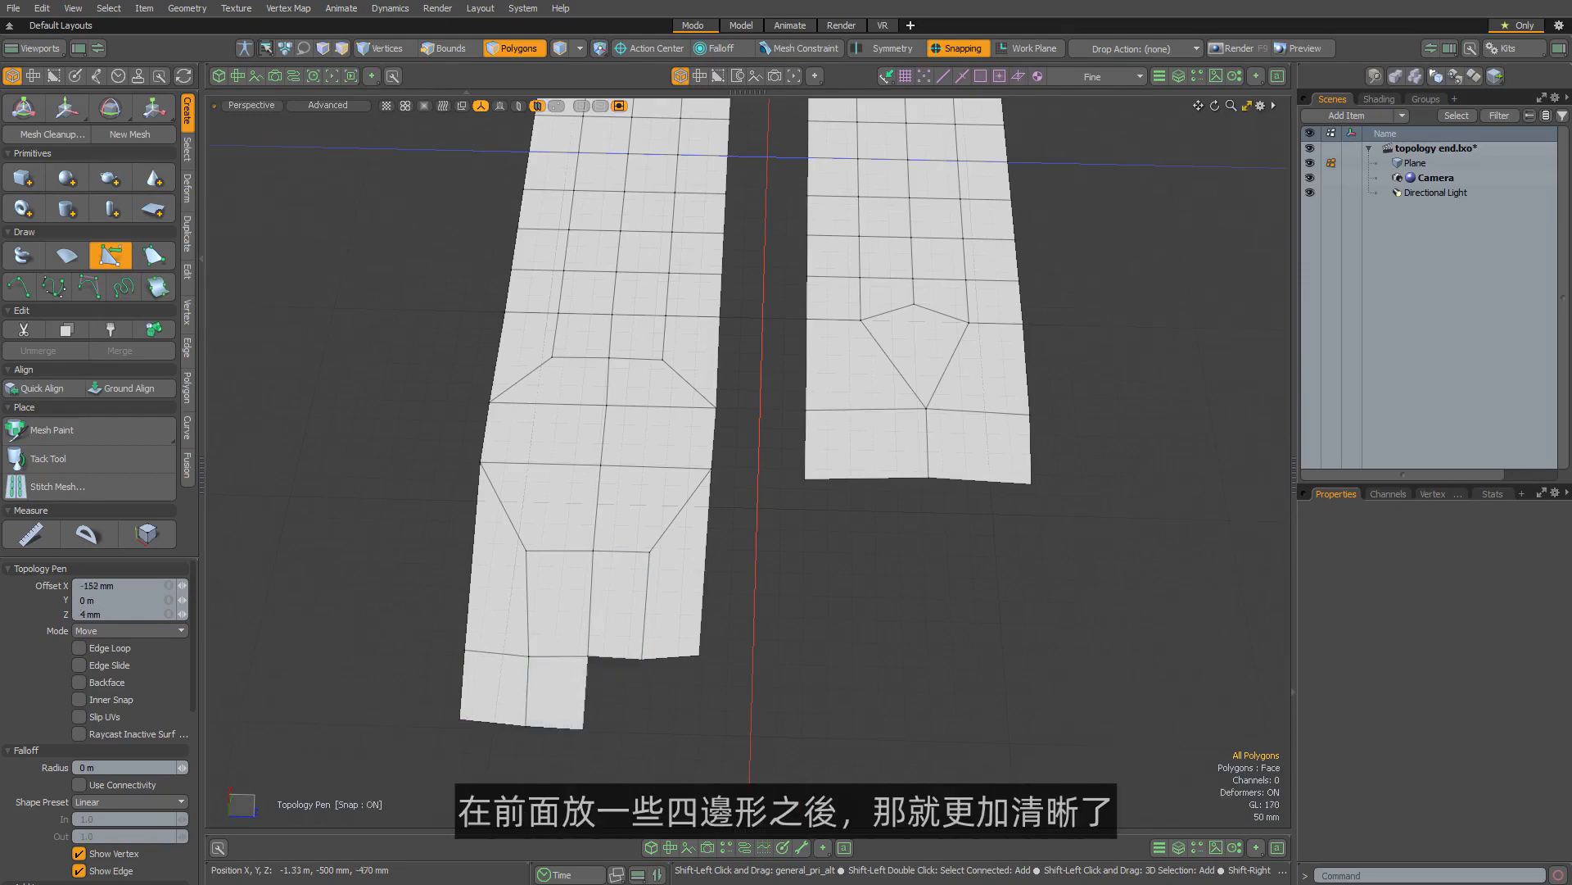
pyautogui.keyDown('shift'); pyautogui.moveTo(614, 658); pyautogui.dragTo(615, 730); pyautogui.keyUp('shift')
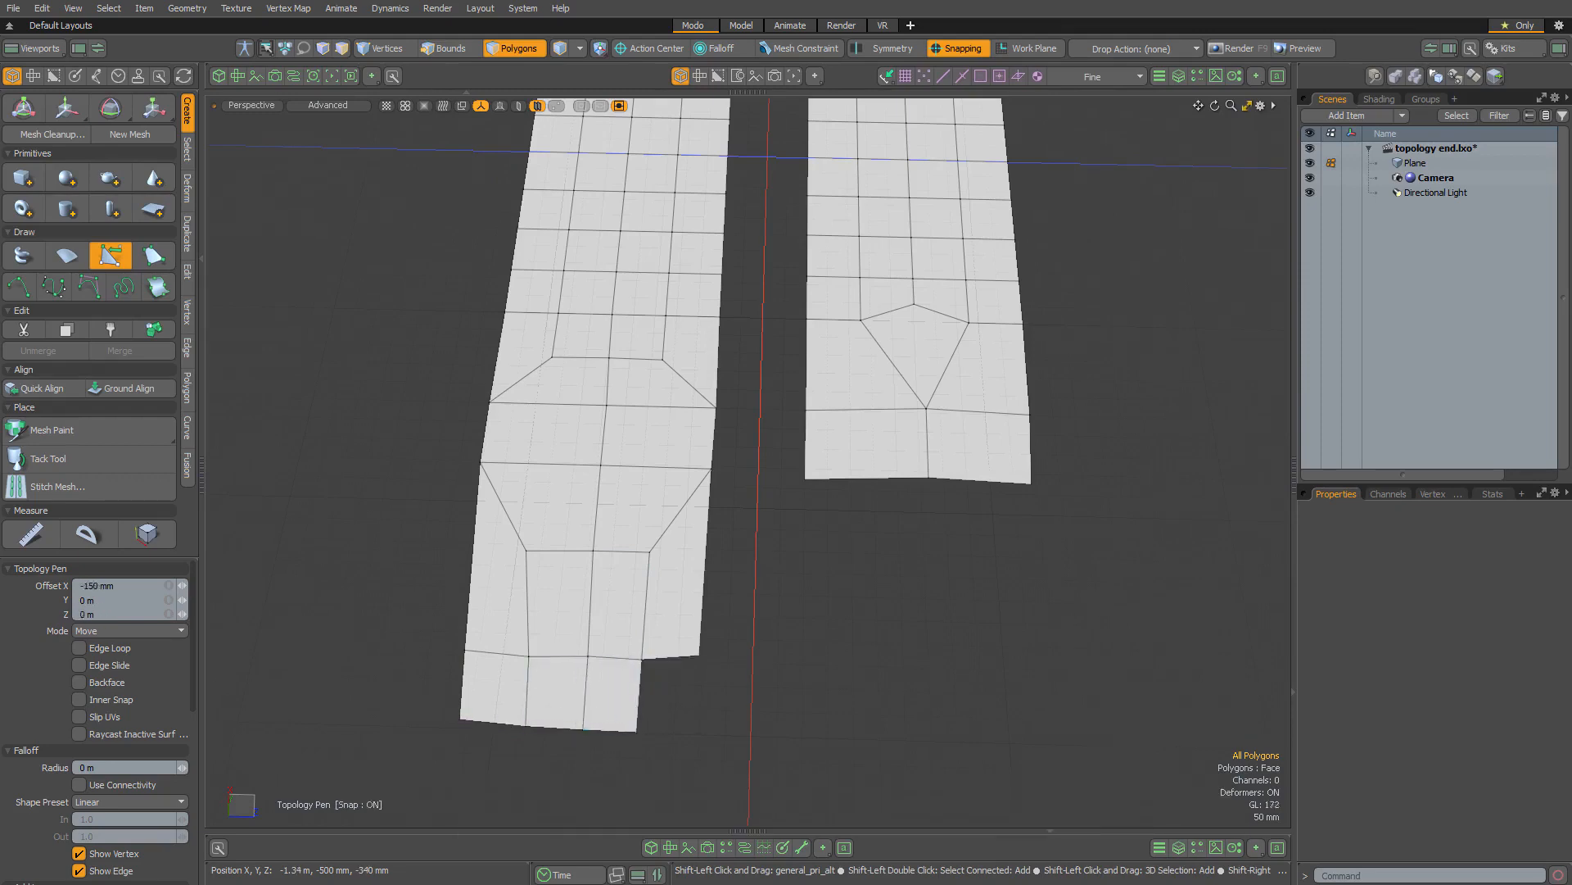
pyautogui.keyDown('shift'); pyautogui.moveTo(670, 658); pyautogui.dragTo(667, 711); pyautogui.keyUp('shift')
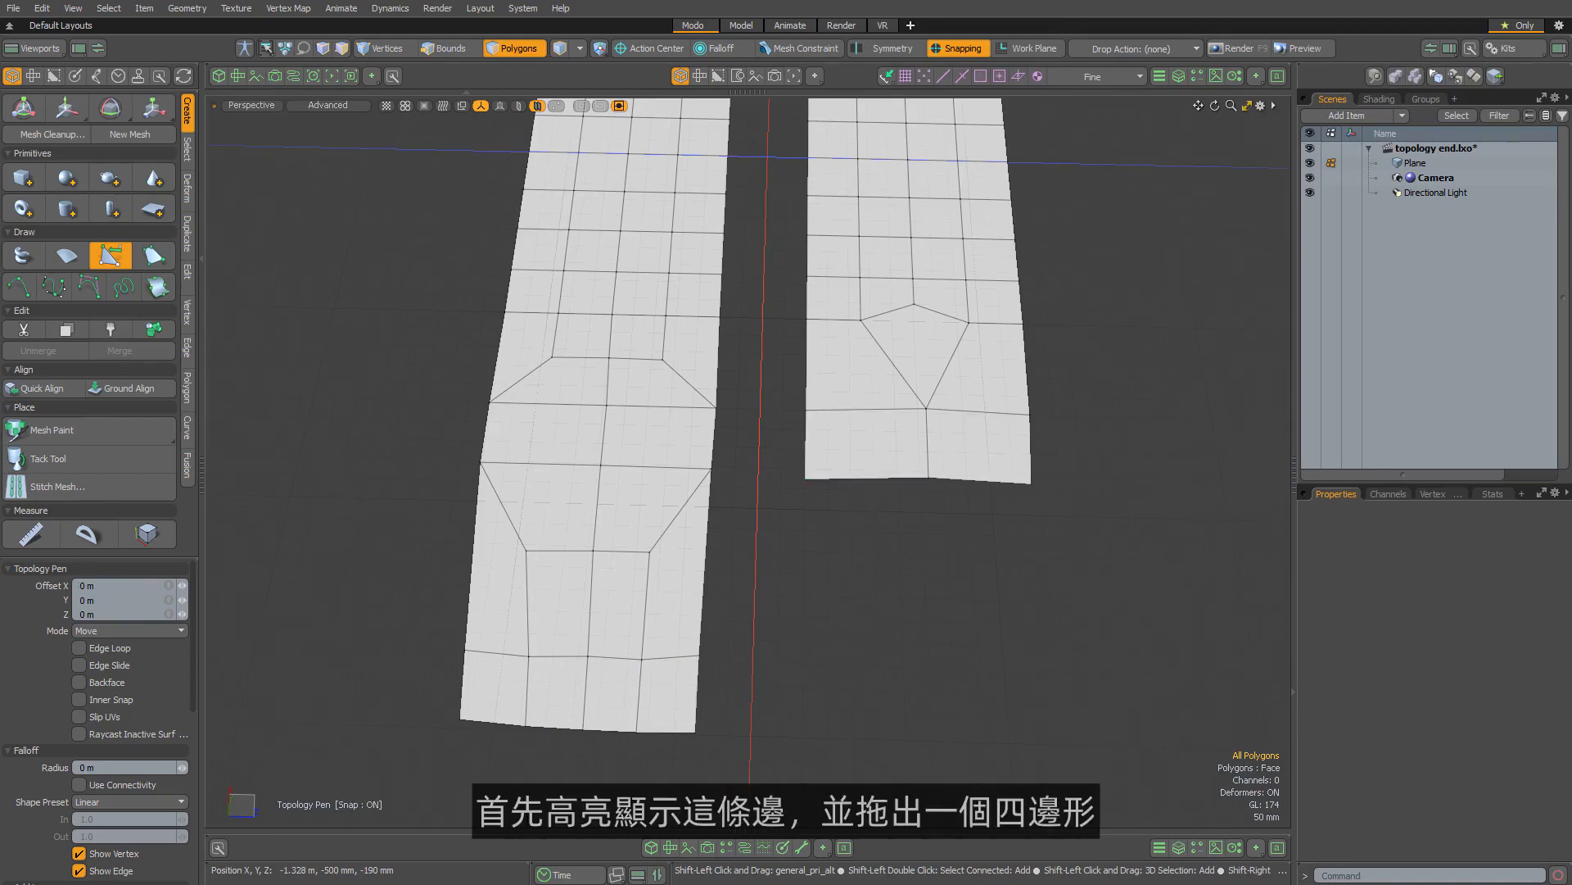
# Step: Extend the right mesh's two front edges with quads spread apart at the centre, and add a row of four quads enclosing a diamond hole
pyautogui.keyDown('shift'); pyautogui.moveTo(867, 480); pyautogui.dragTo(885, 610); pyautogui.keyUp('shift')
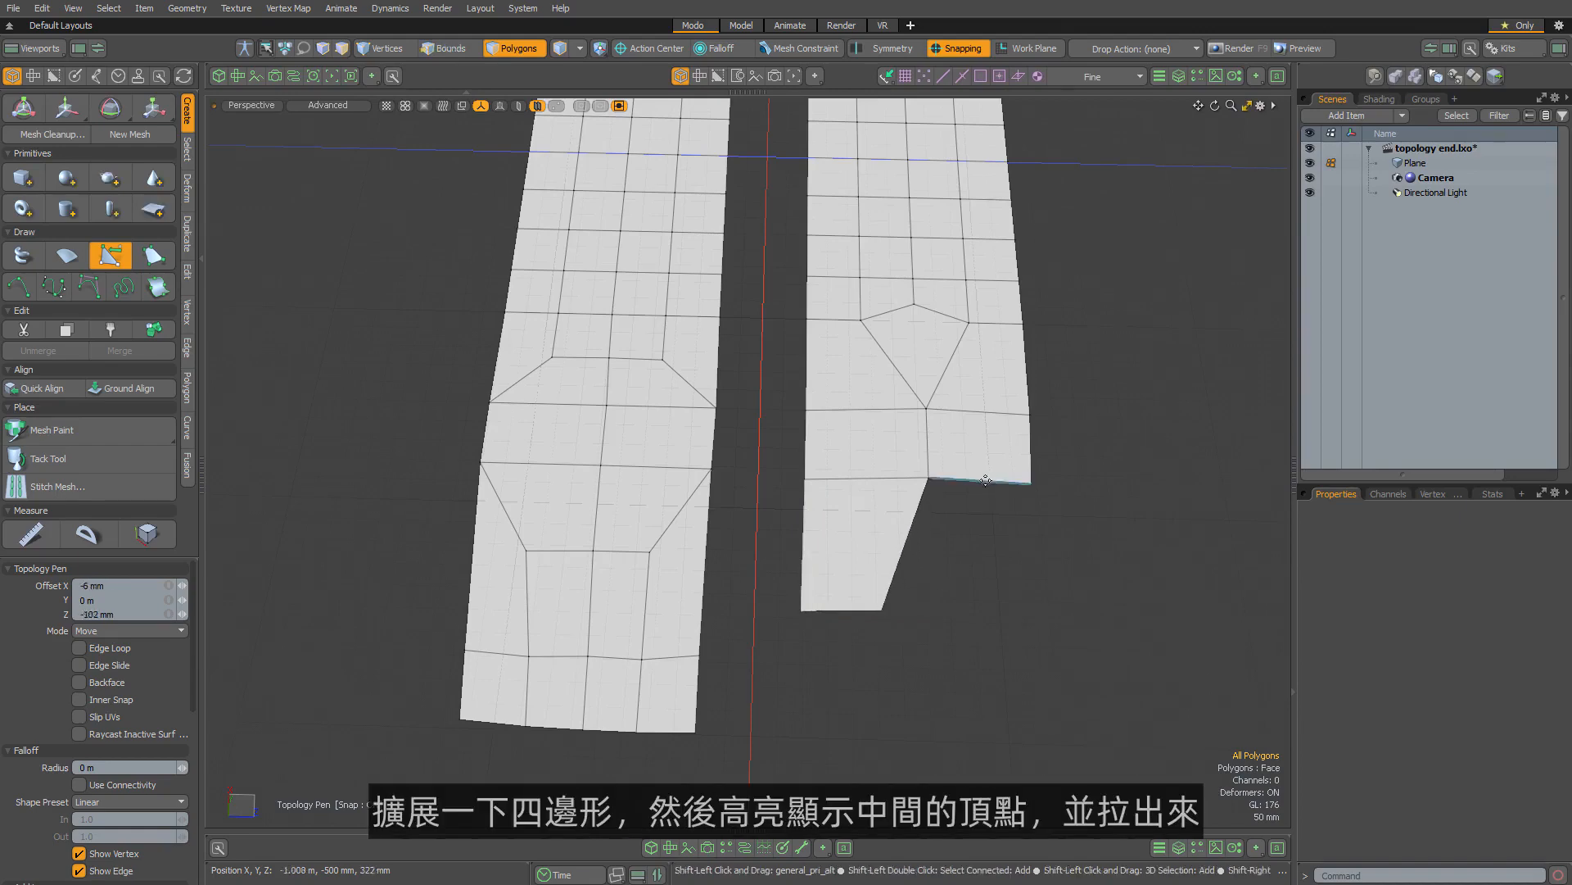
pyautogui.keyDown('shift'); pyautogui.moveTo(985, 481); pyautogui.dragTo(1022, 685); pyautogui.keyUp('shift')
pyautogui.keyDown('shift'); pyautogui.moveTo(841, 610); pyautogui.dragTo(932, 621); pyautogui.keyUp('shift')
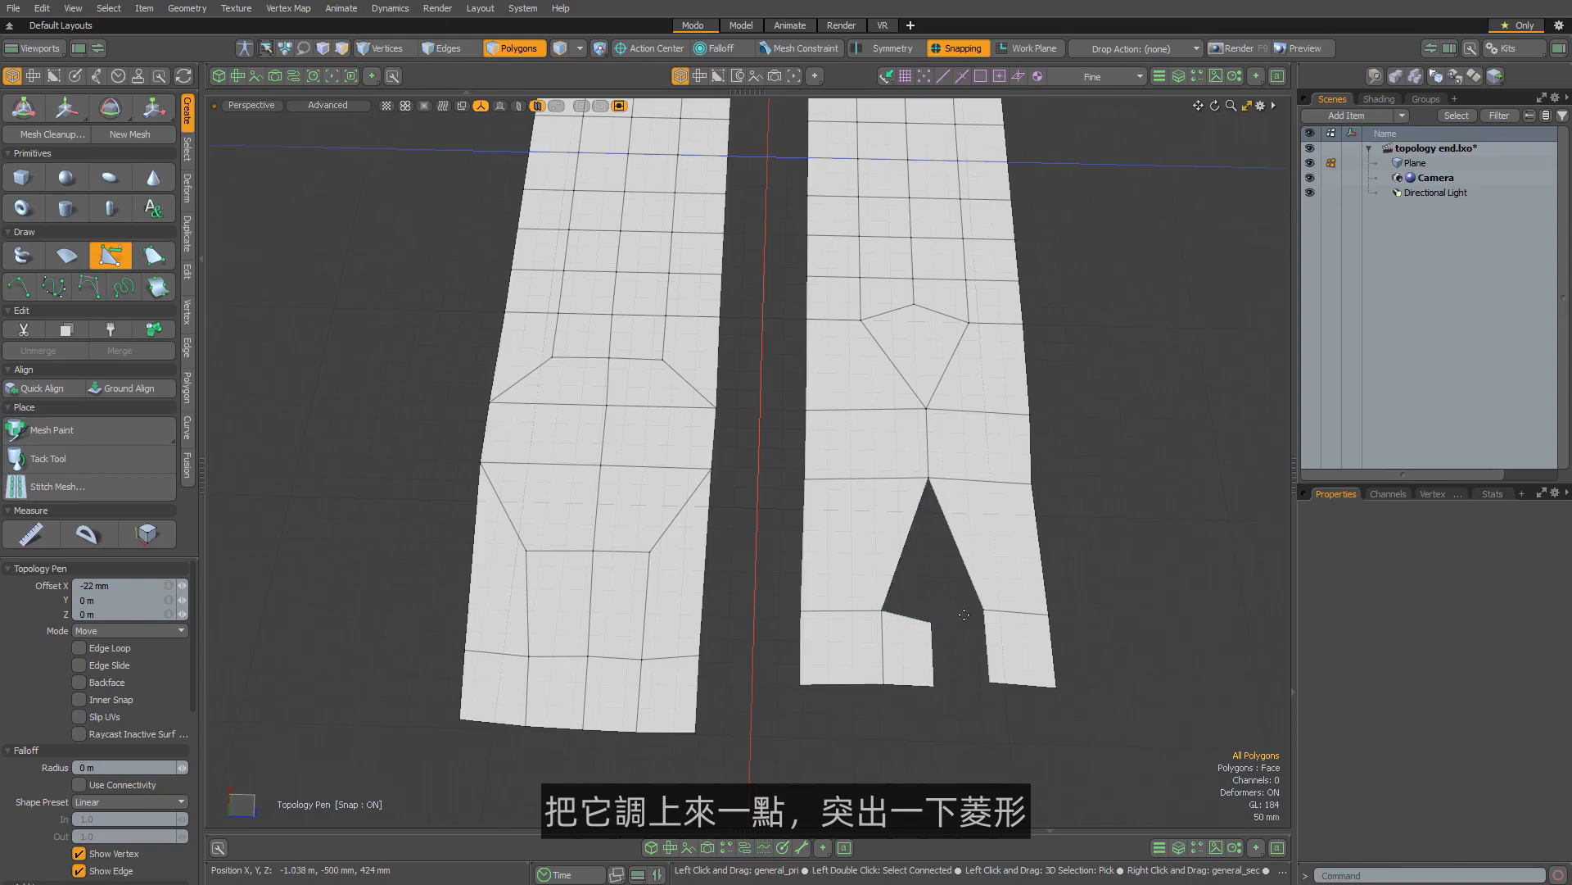
pyautogui.moveTo(934, 650)
pyautogui.keyDown('shift'); pyautogui.mouseDown()
pyautogui.moveTo(985, 647)
pyautogui.moveTo(933, 629)
pyautogui.mouseUp(); pyautogui.keyUp('shift')
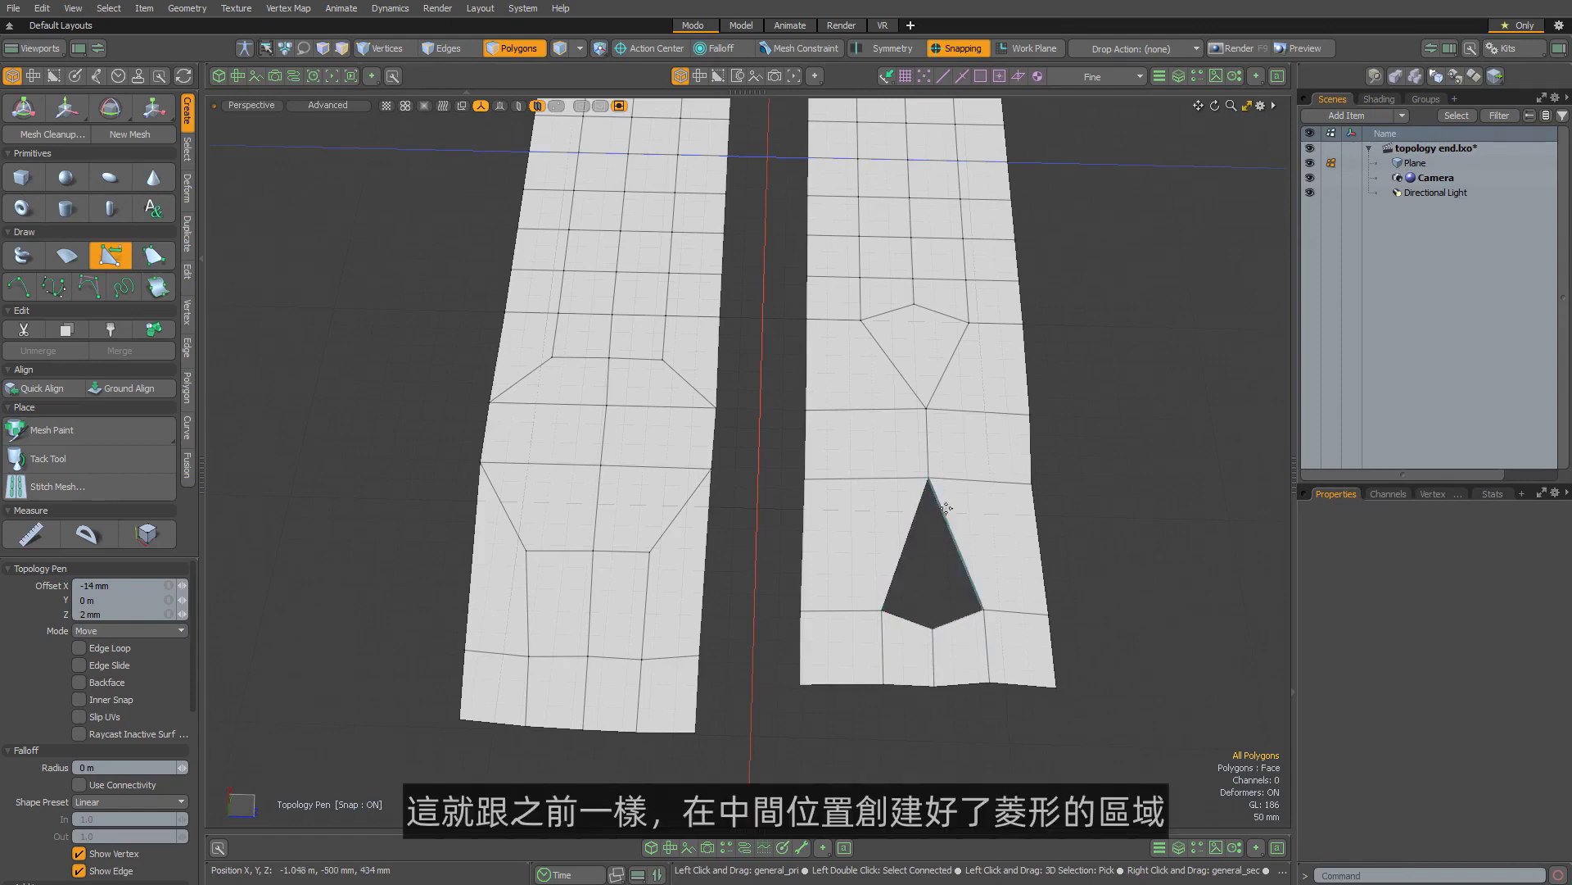
# Step: Fill the right mesh's front diamond hole with a quad and extend its four front edges by a row of quads about 115 mm deep
pyautogui.press('shift')
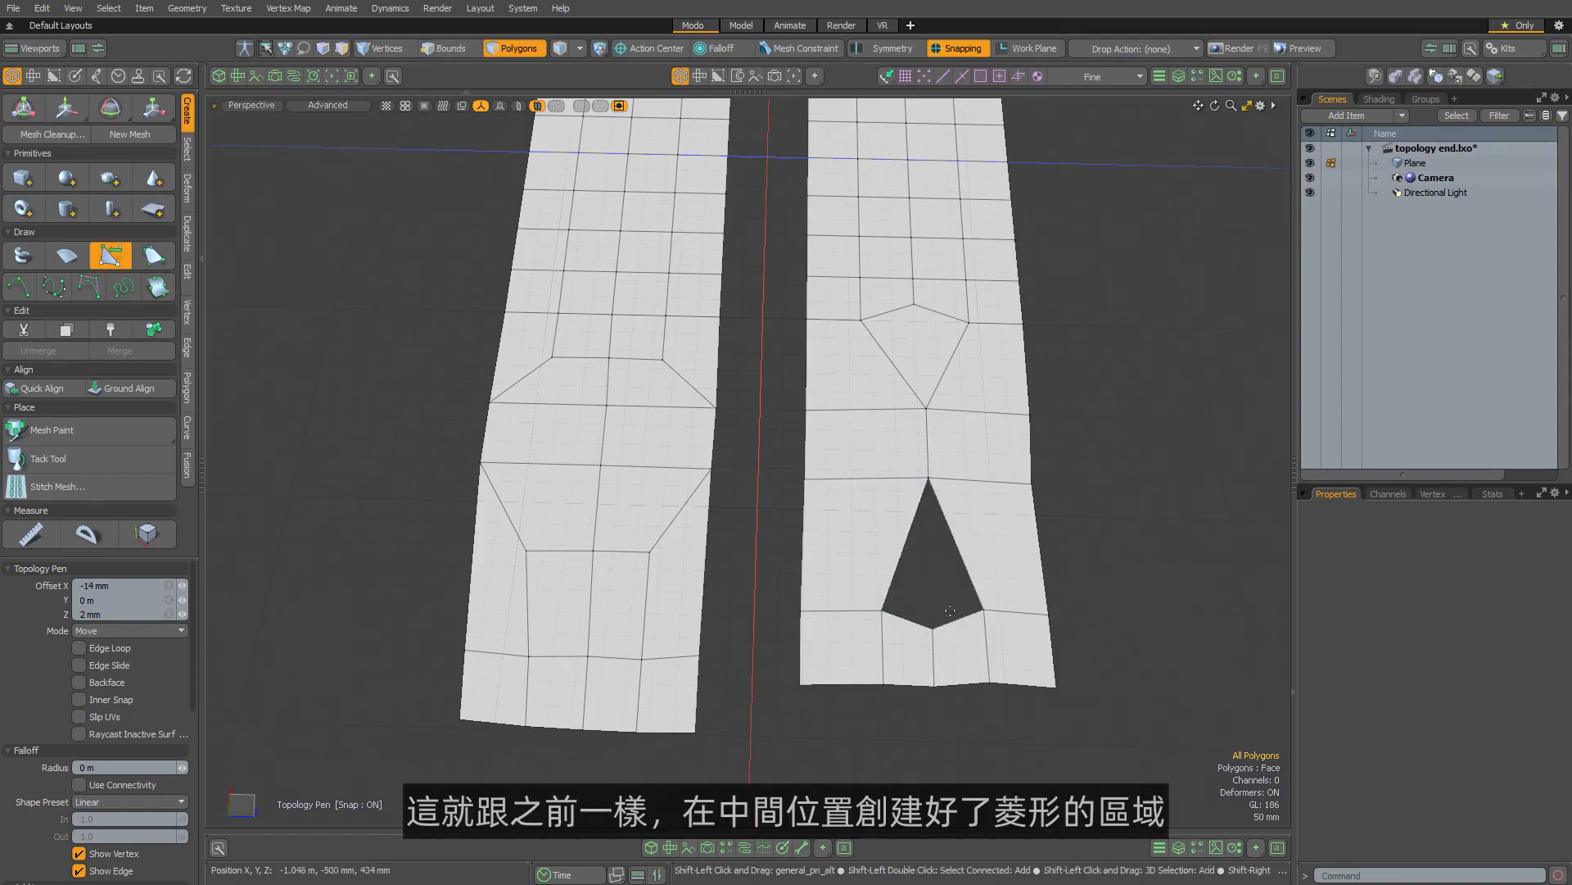
pyautogui.keyDown('shift'); pyautogui.moveTo(958, 618); pyautogui.dragTo(916, 554); pyautogui.keyUp('shift')
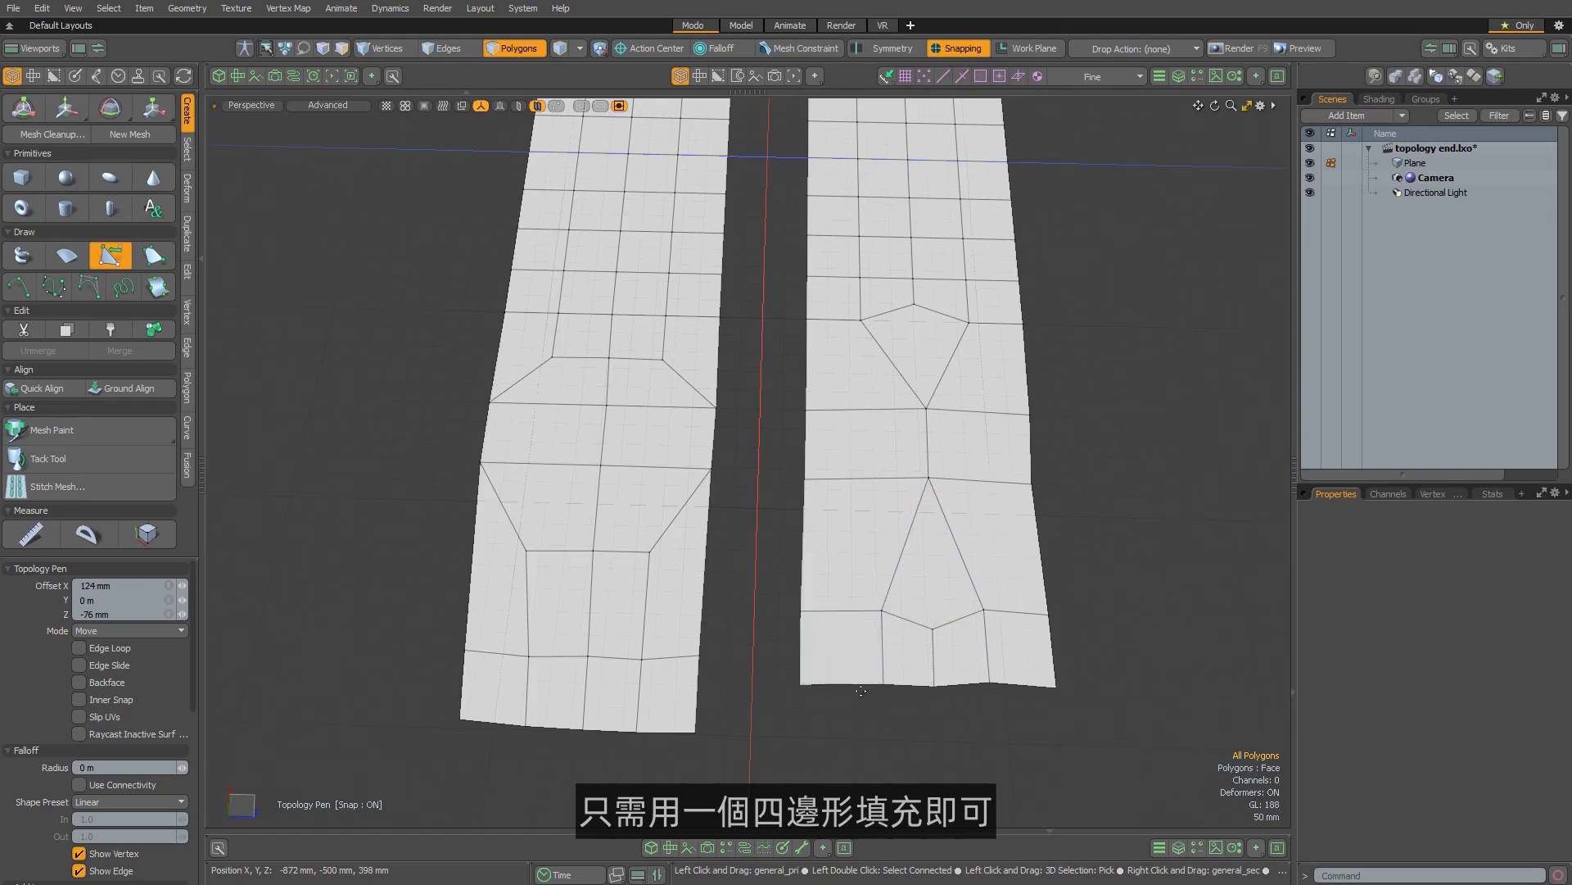
pyautogui.keyDown('shift'); pyautogui.moveTo(842, 684); pyautogui.dragTo(842, 744); pyautogui.keyUp('shift')
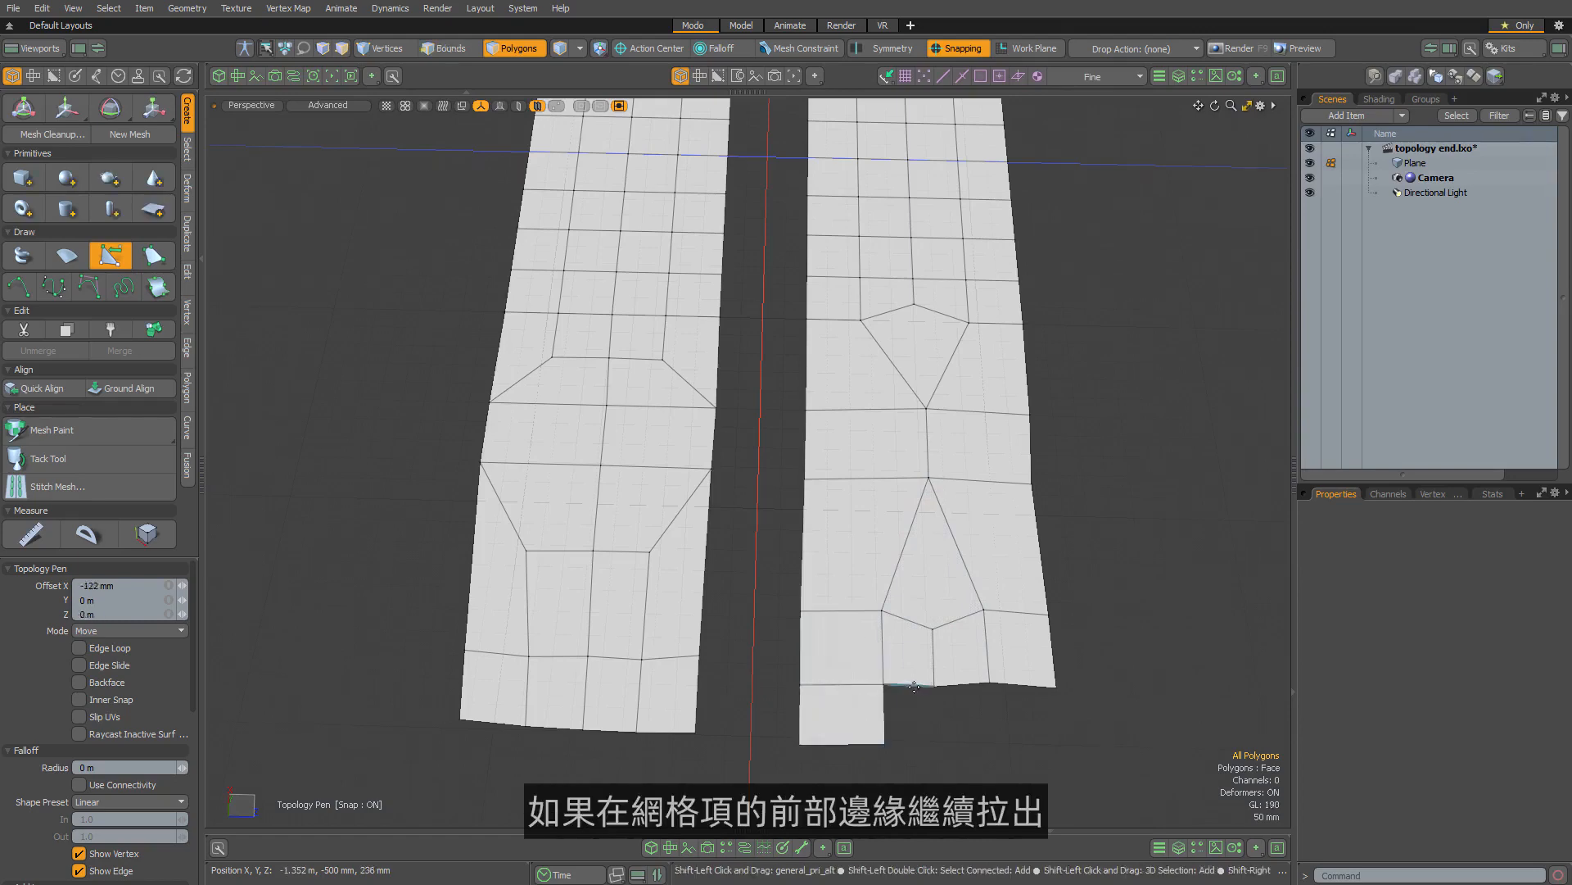
pyautogui.keyDown('shift'); pyautogui.moveTo(909, 685); pyautogui.dragTo(909, 742); pyautogui.keyUp('shift')
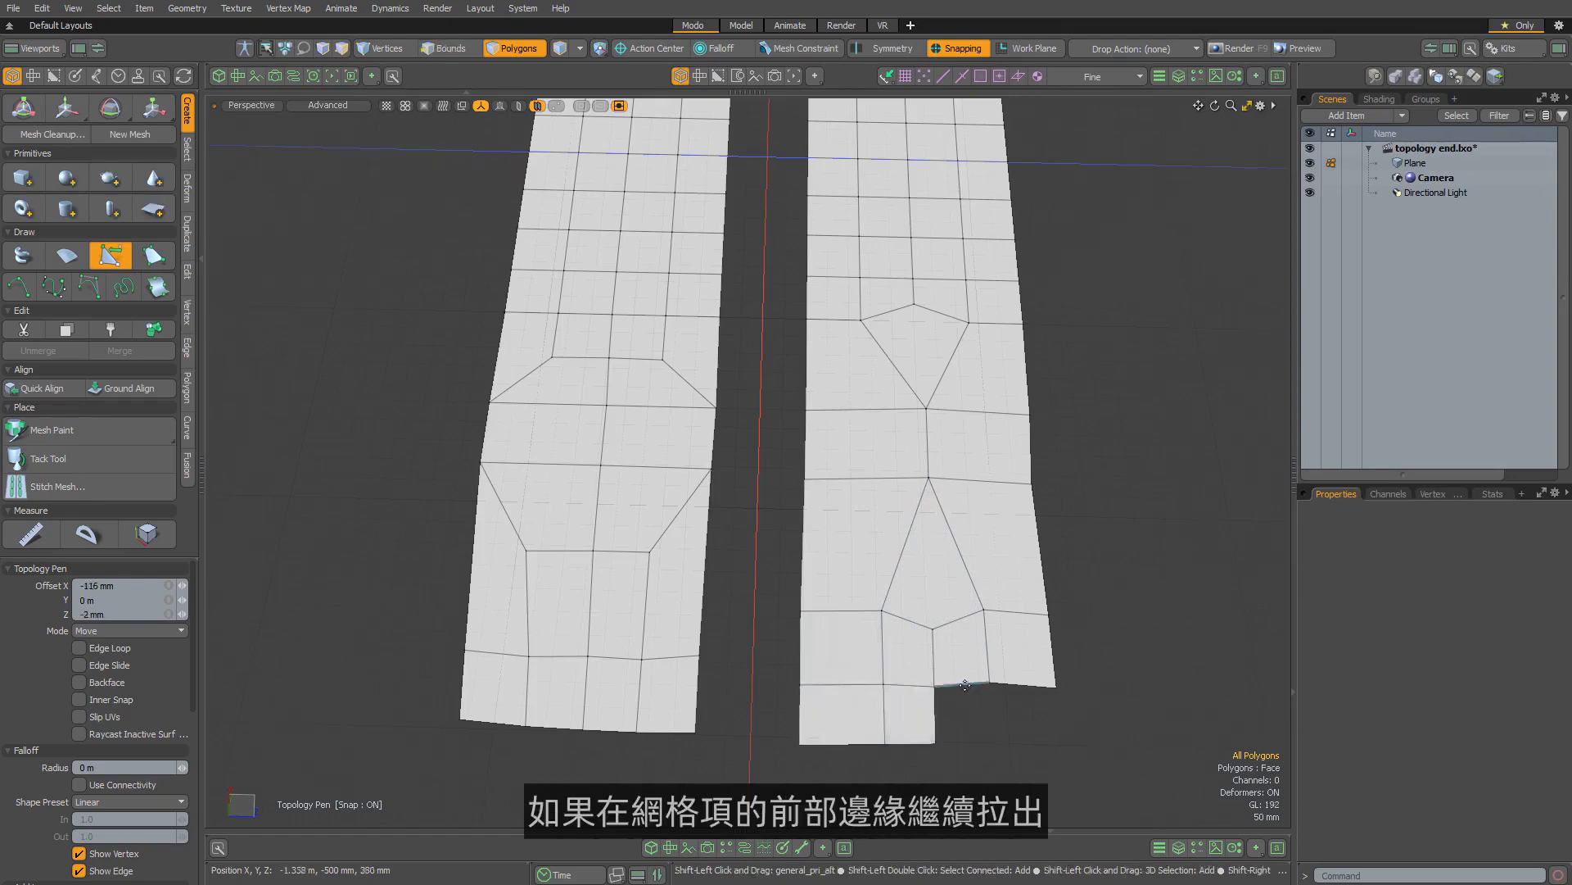
pyautogui.keyDown('shift'); pyautogui.moveTo(962, 683); pyautogui.dragTo(962, 743); pyautogui.keyUp('shift')
pyautogui.keyDown('shift'); pyautogui.moveTo(1015, 696); pyautogui.dragTo(1017, 742); pyautogui.keyUp('shift')
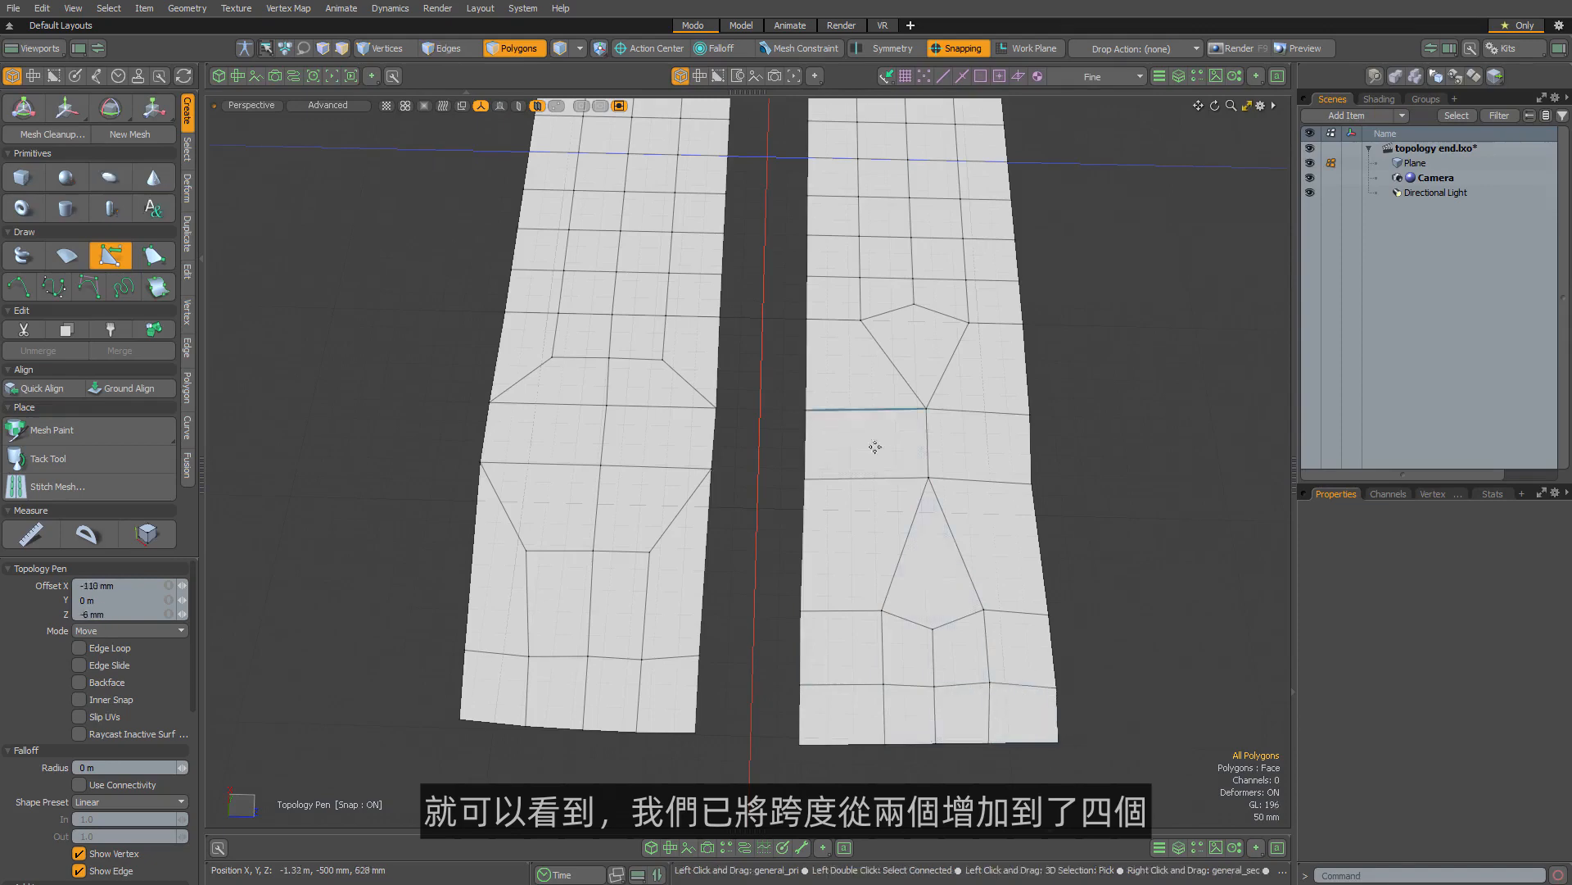